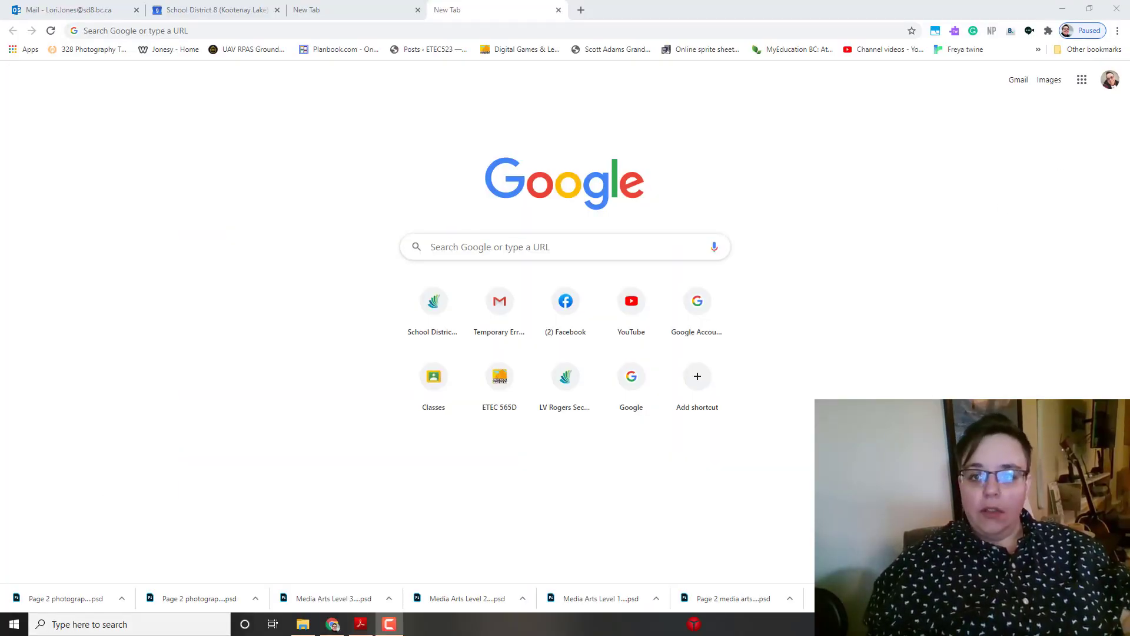
Launch Google Forms from the Chrome apps menu to reach the Exit Ticket form.
{"action": "left_click", "coordinate": [1082, 80]}
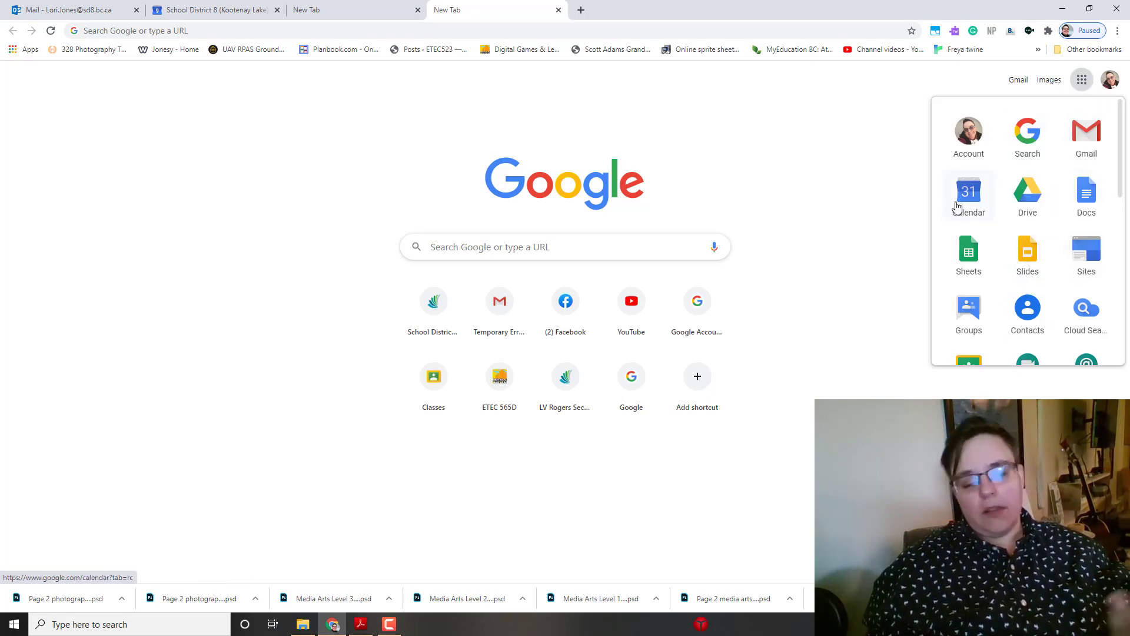
{"action": "scroll", "coordinate": [1043, 251], "scroll_direction": "down", "scroll_amount": 4}
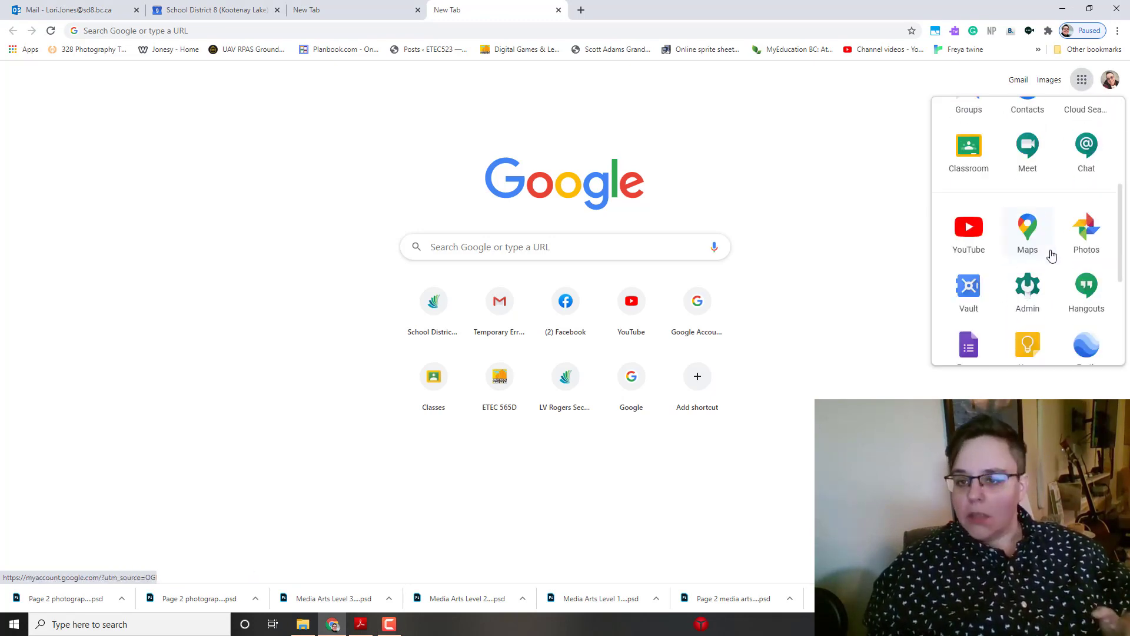
{"action": "left_click", "coordinate": [968, 336]}
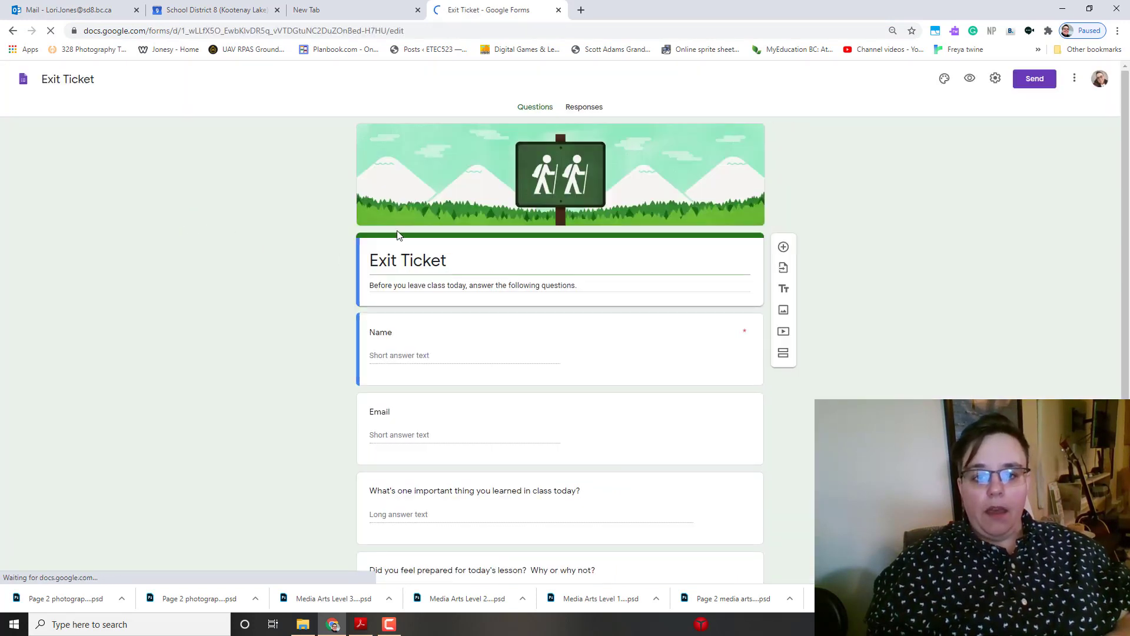
Swap the hiking header for the illustrated bookshelf image in Theme options.
{"action": "left_click", "coordinate": [944, 79]}
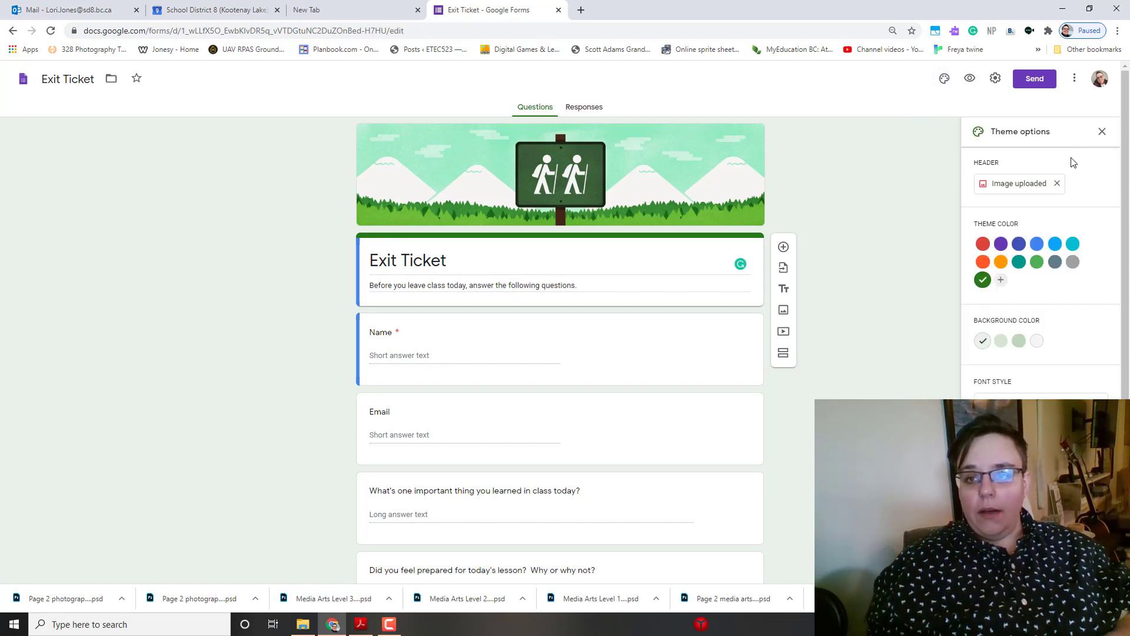
{"action": "left_click", "coordinate": [1017, 186]}
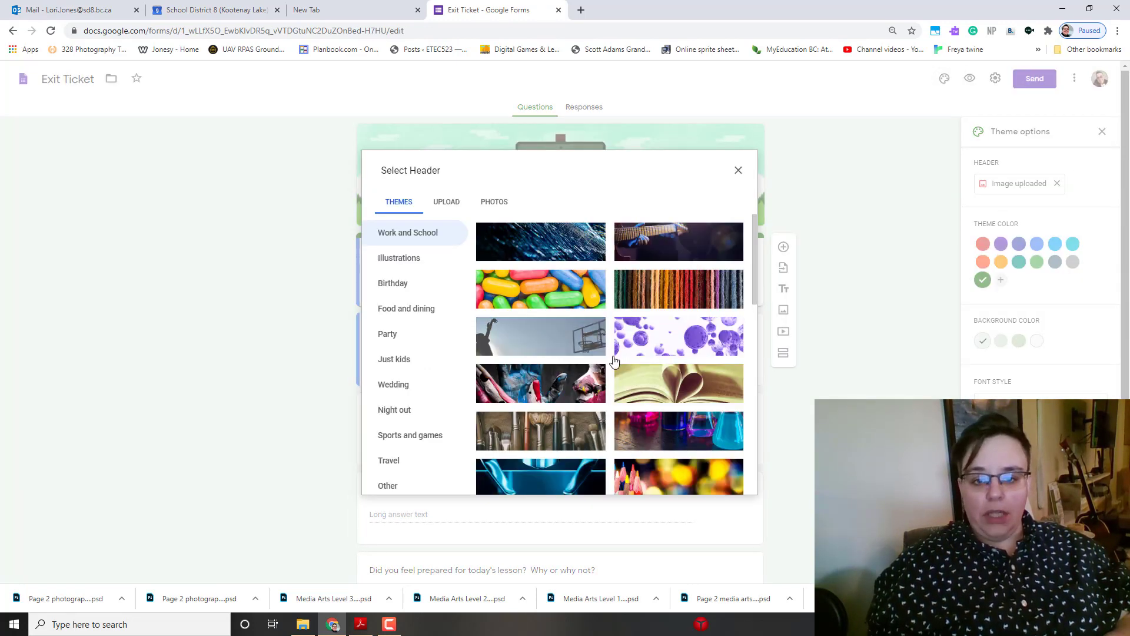
{"action": "scroll", "coordinate": [613, 371], "scroll_direction": "down", "scroll_amount": 2}
{"action": "scroll", "coordinate": [614, 371], "scroll_direction": "down", "scroll_amount": 1}
{"action": "scroll", "coordinate": [612, 371], "scroll_direction": "down", "scroll_amount": 1}
{"action": "scroll", "coordinate": [609, 374], "scroll_direction": "down", "scroll_amount": 3}
{"action": "scroll", "coordinate": [610, 374], "scroll_direction": "down", "scroll_amount": 3}
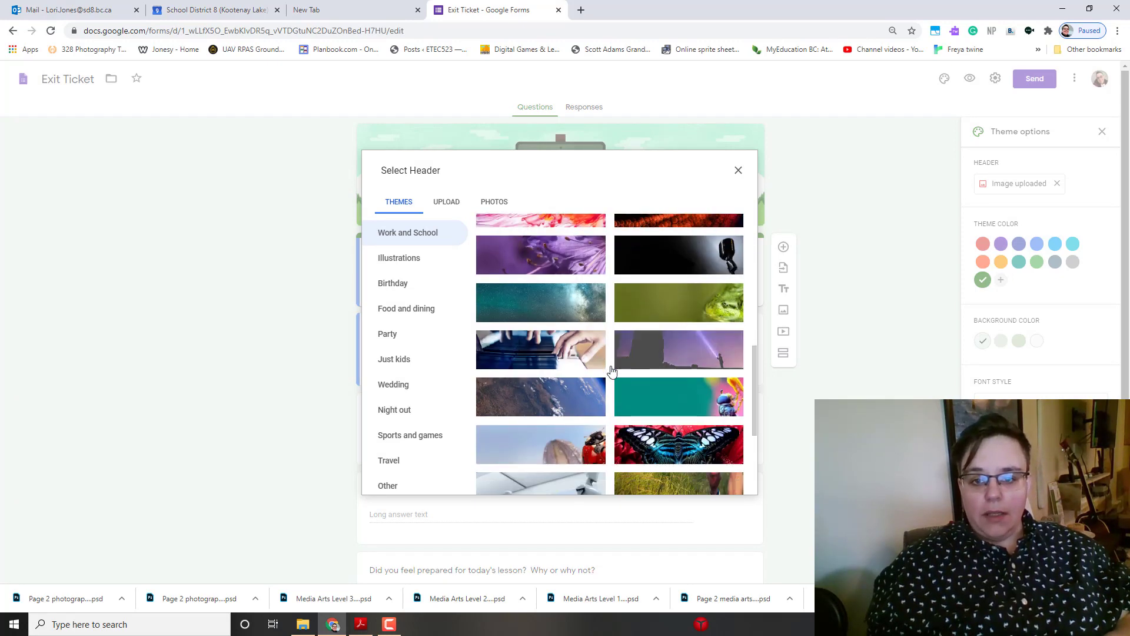
{"action": "scroll", "coordinate": [610, 373], "scroll_direction": "down", "scroll_amount": 3}
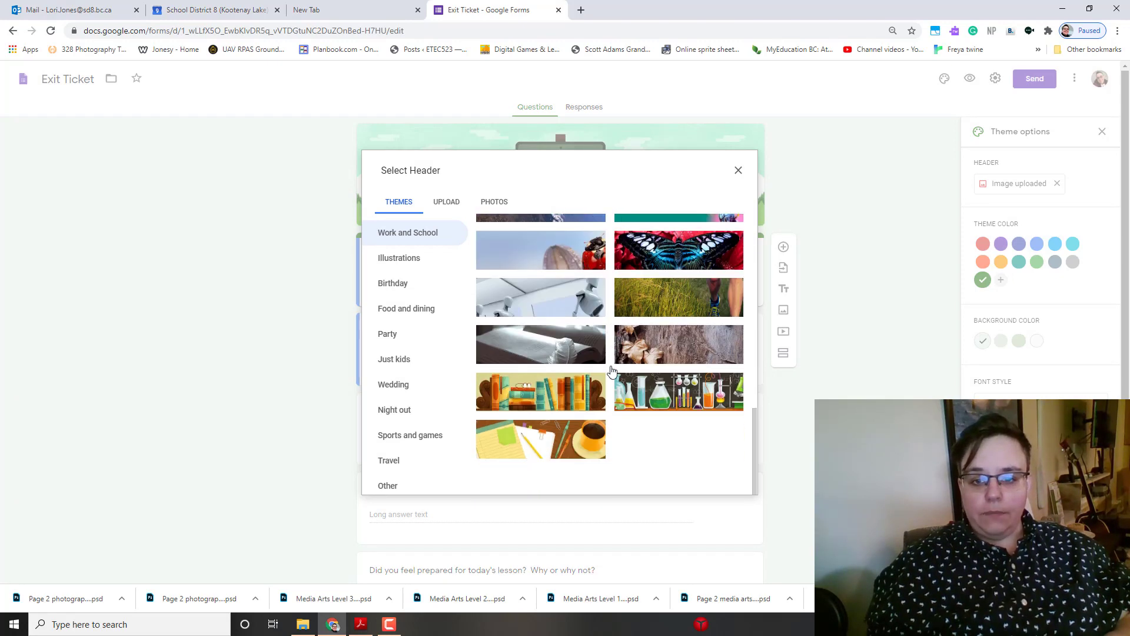
{"action": "left_click", "coordinate": [539, 400]}
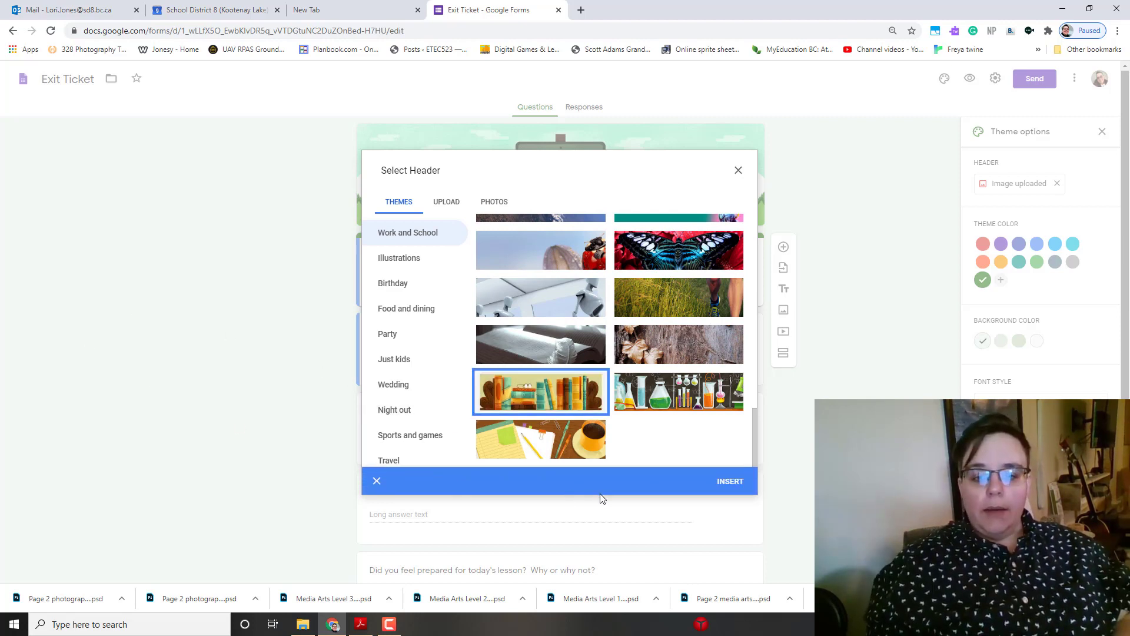
{"action": "left_click", "coordinate": [731, 482]}
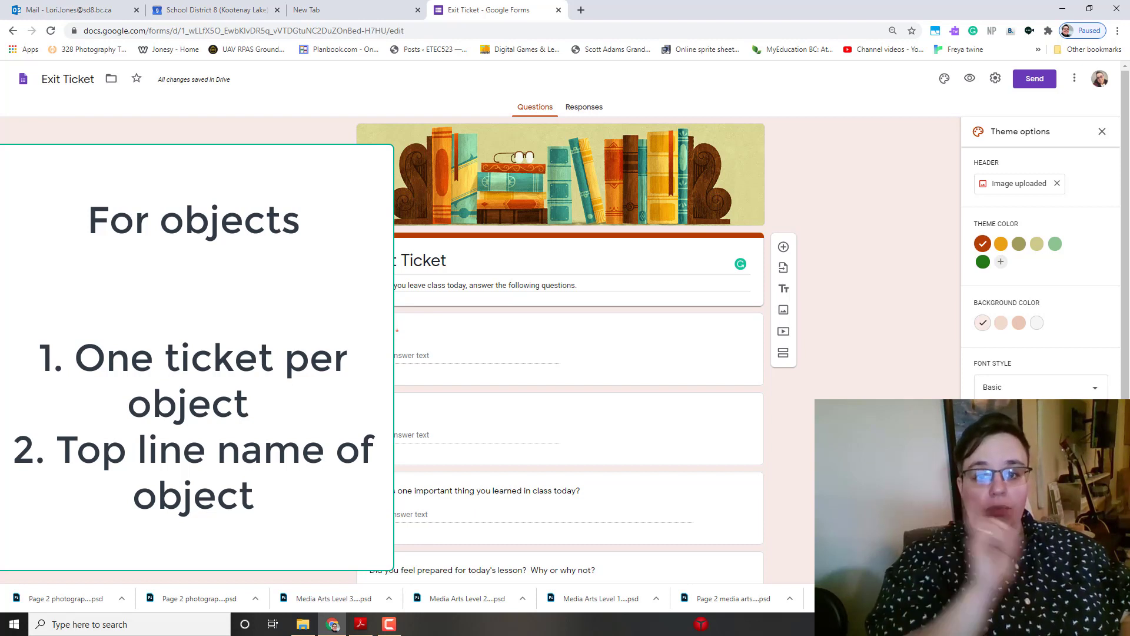
Retitle the form from Exit Ticket to 'Check-in and out', fixing the capital O.
{"action": "left_click", "coordinate": [423, 260]}
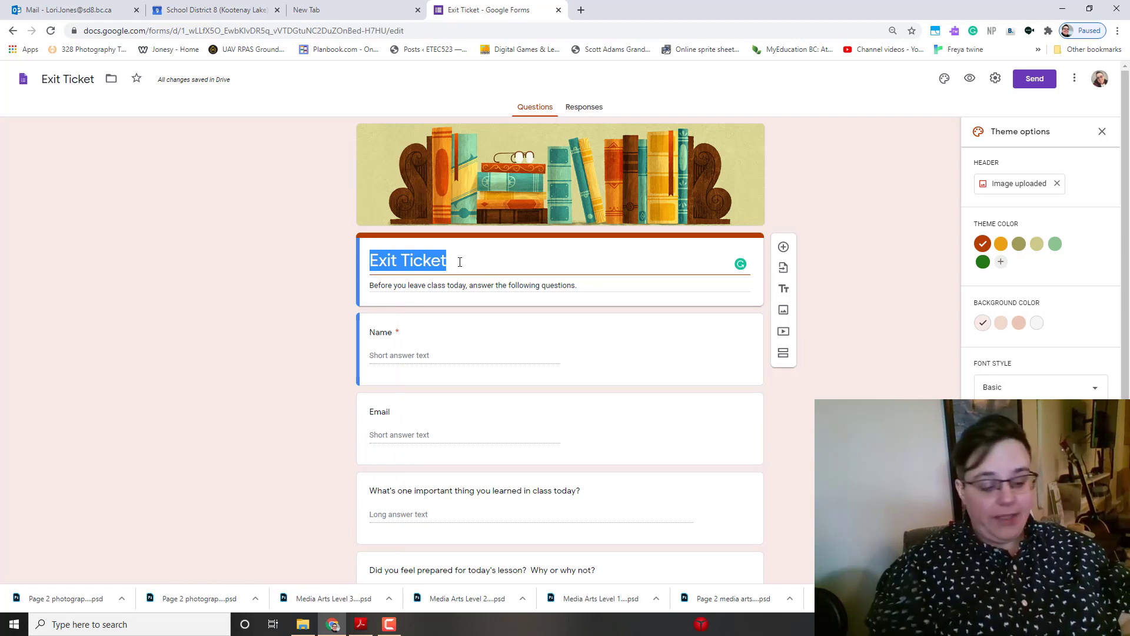
{"action": "type", "text": "Check"}
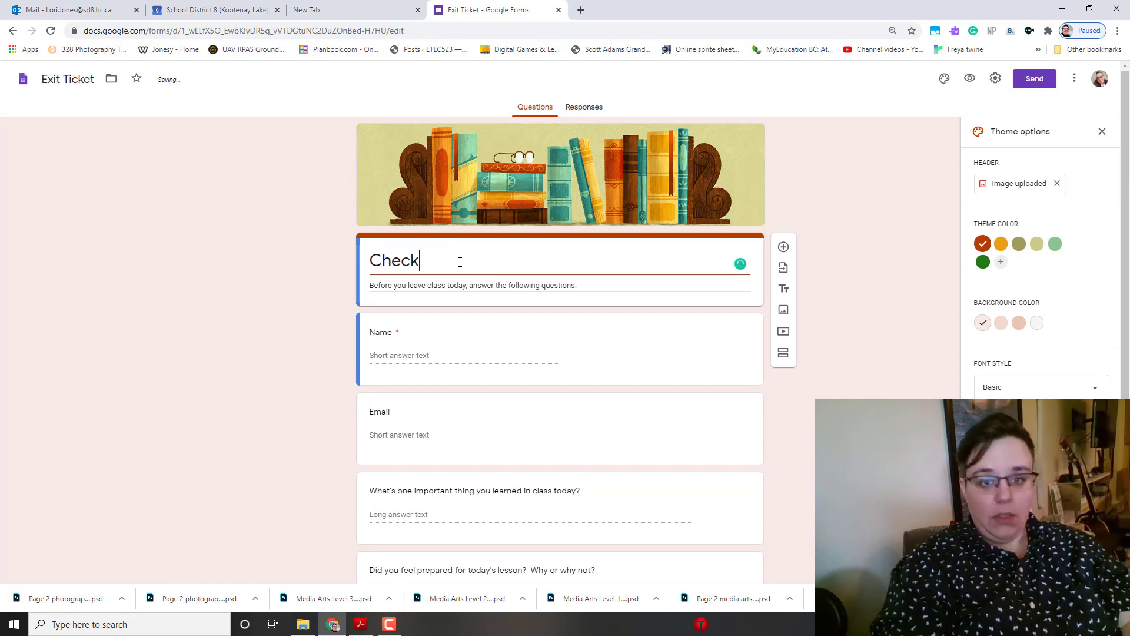
{"action": "type", "text": " in"}
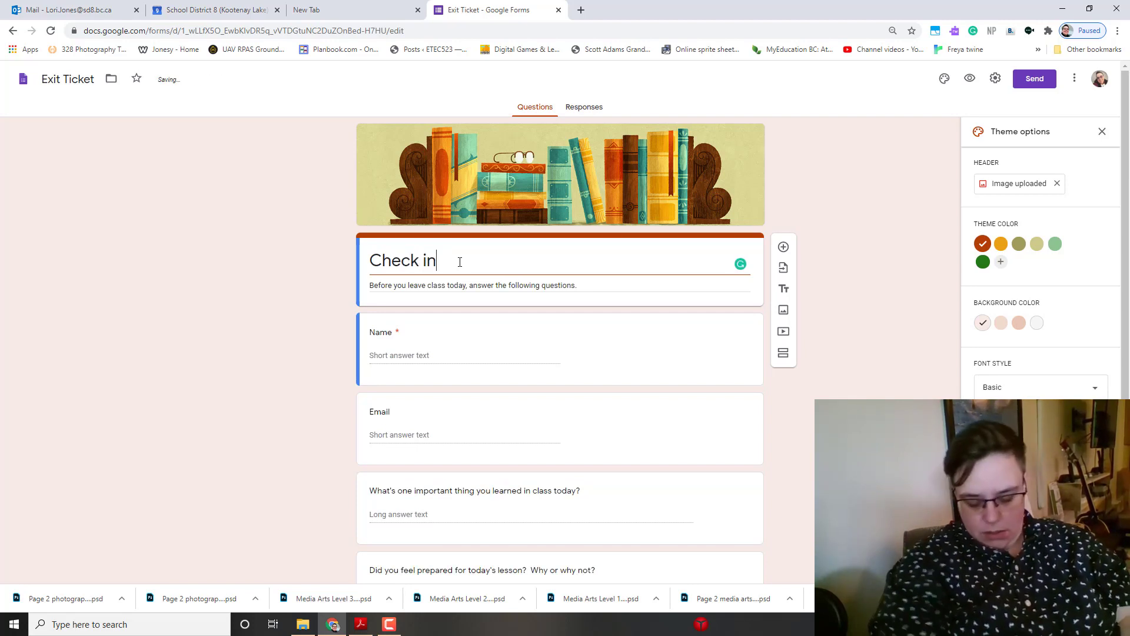
{"action": "key", "text": "BackSpace"}
{"action": "key", "text": "BackSpace"}
{"action": "key", "text": "BackSpace"}
{"action": "type", "text": "-in and"}
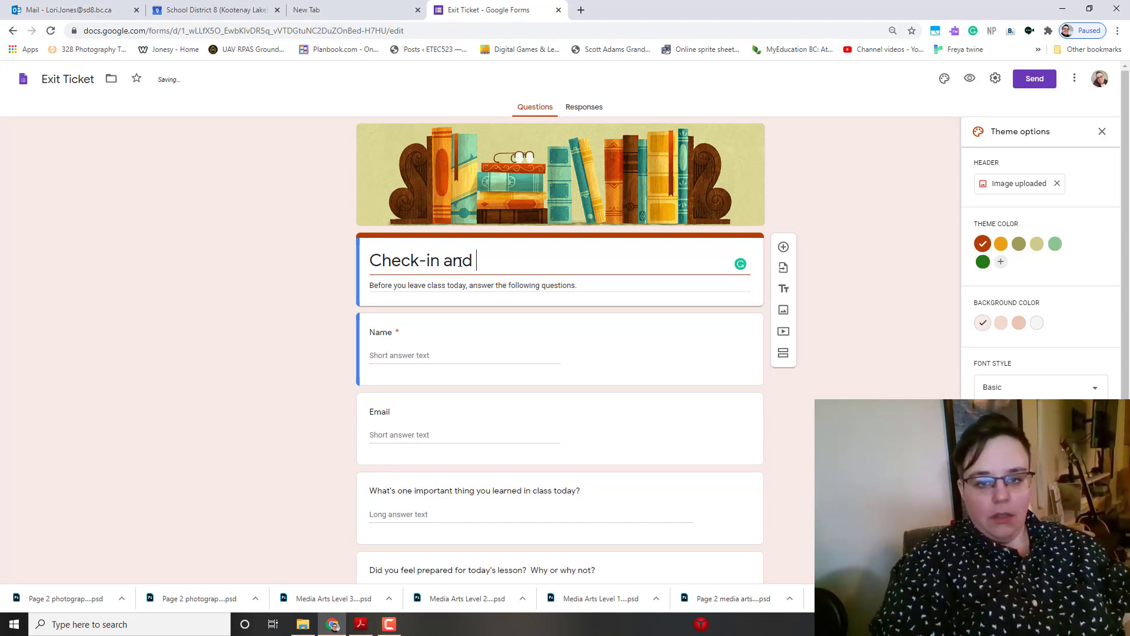
{"action": "type", "text": "O"}
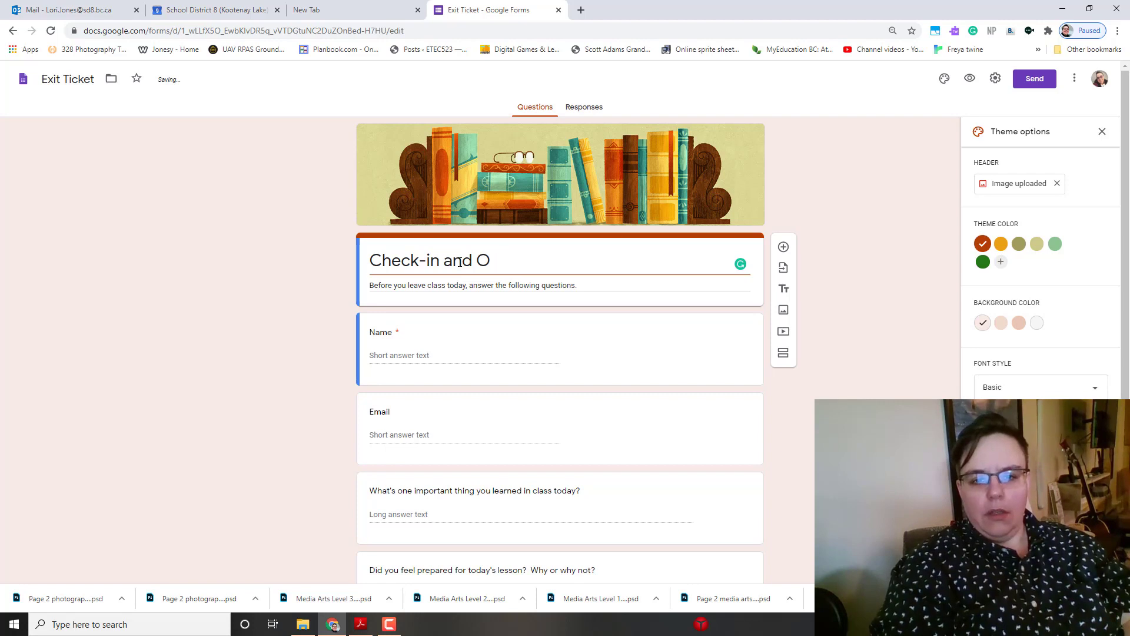
{"action": "type", "text": "uut"}
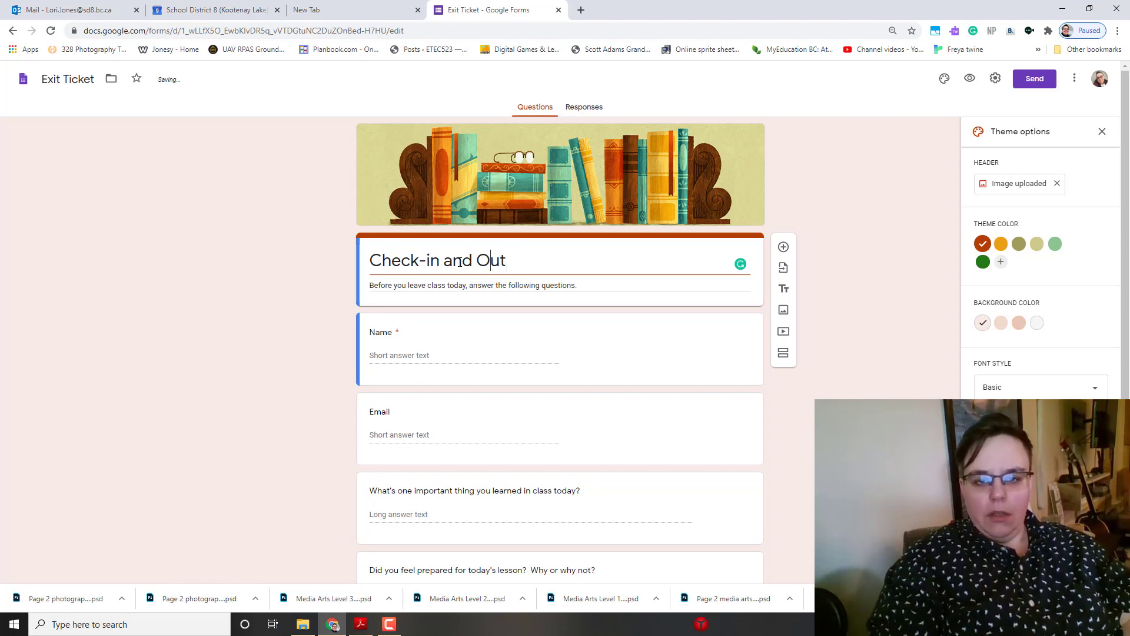
{"action": "key", "text": "BackSpace"}
{"action": "type", "text": "o"}
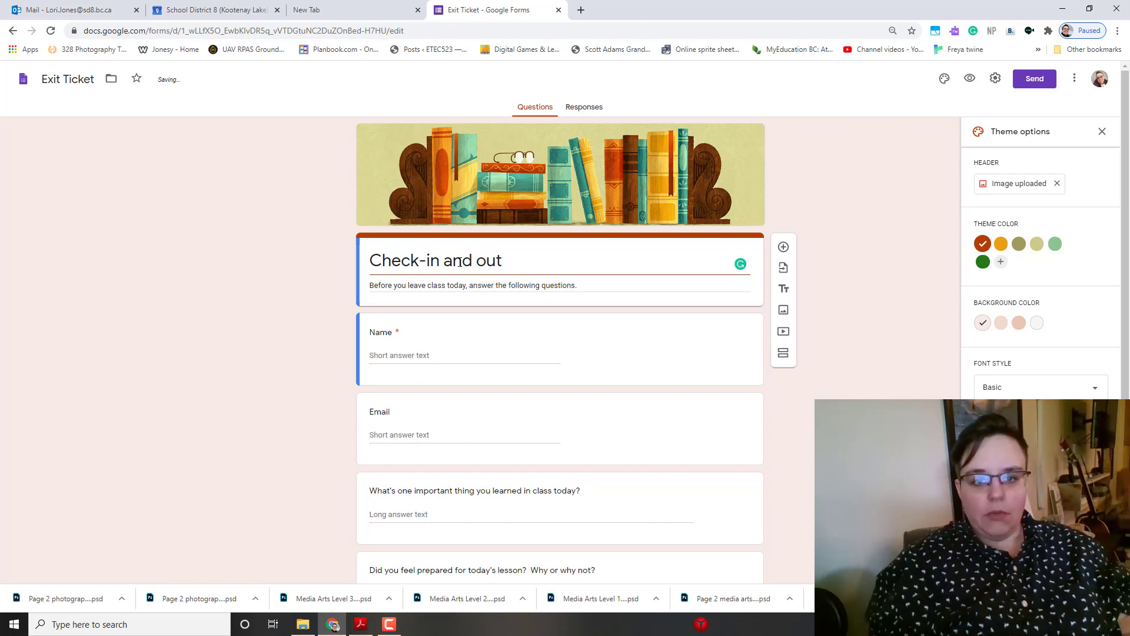
Replace the description with 'Please check in upon arrival and out when you leave the building.'.
{"action": "triple_click", "coordinate": [395, 285]}
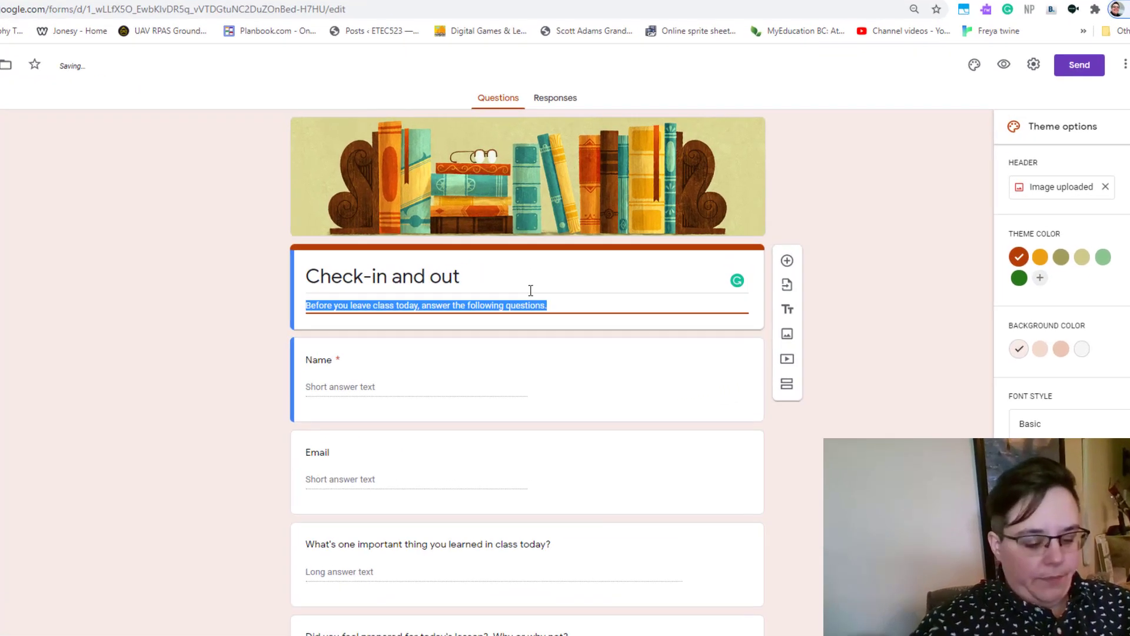
{"action": "type", "text": "Please check in upon arrival and out"}
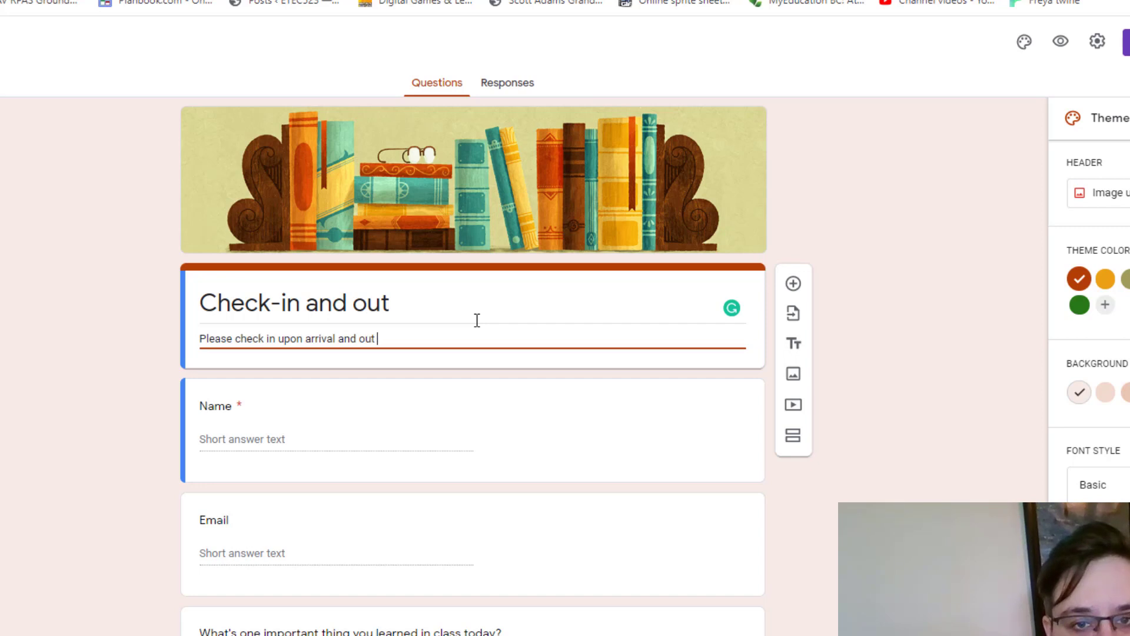
{"action": "type", "text": "when you leave the buil"}
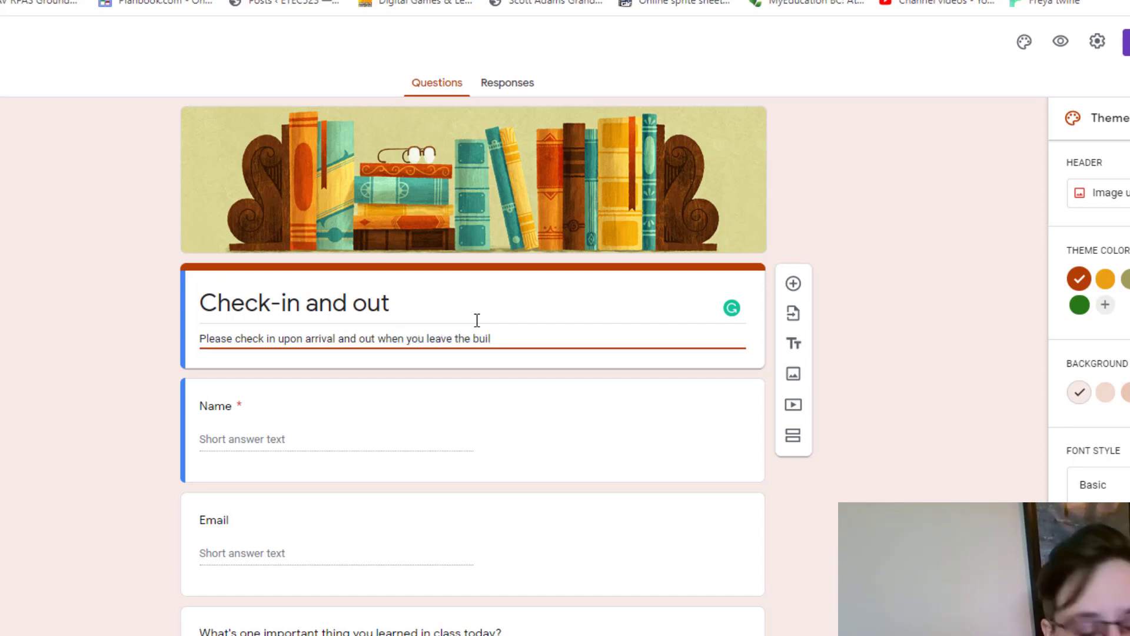
{"action": "type", "text": "ding."}
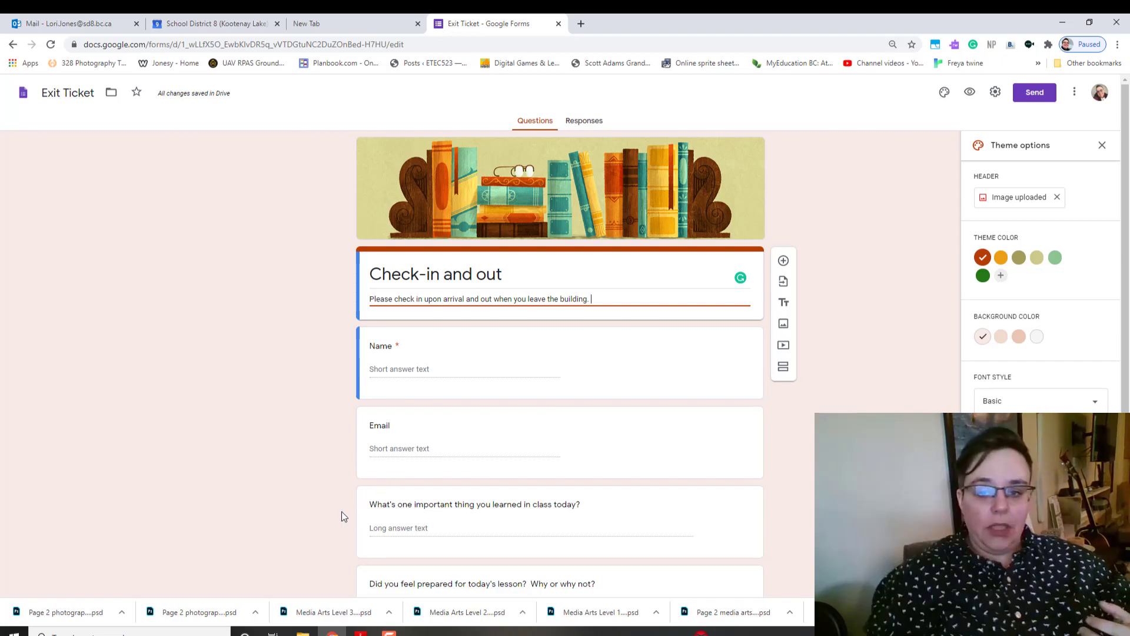
Turn the Email question into a checkbox question titled 'Checking in or out'.
{"action": "left_click", "coordinate": [572, 442]}
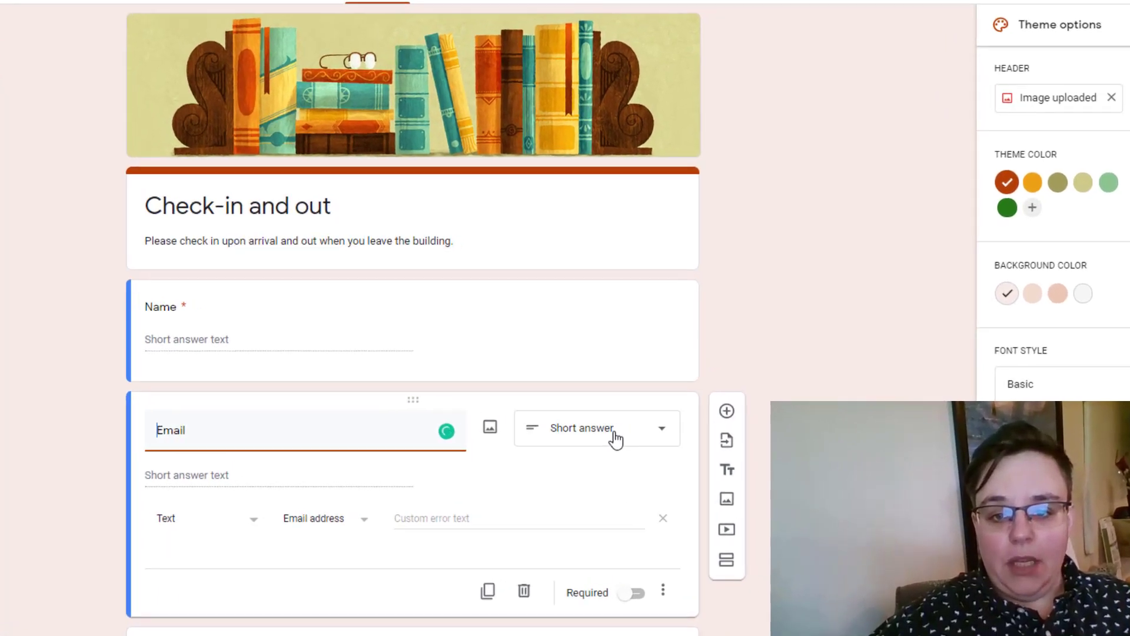
{"action": "left_click", "coordinate": [703, 440]}
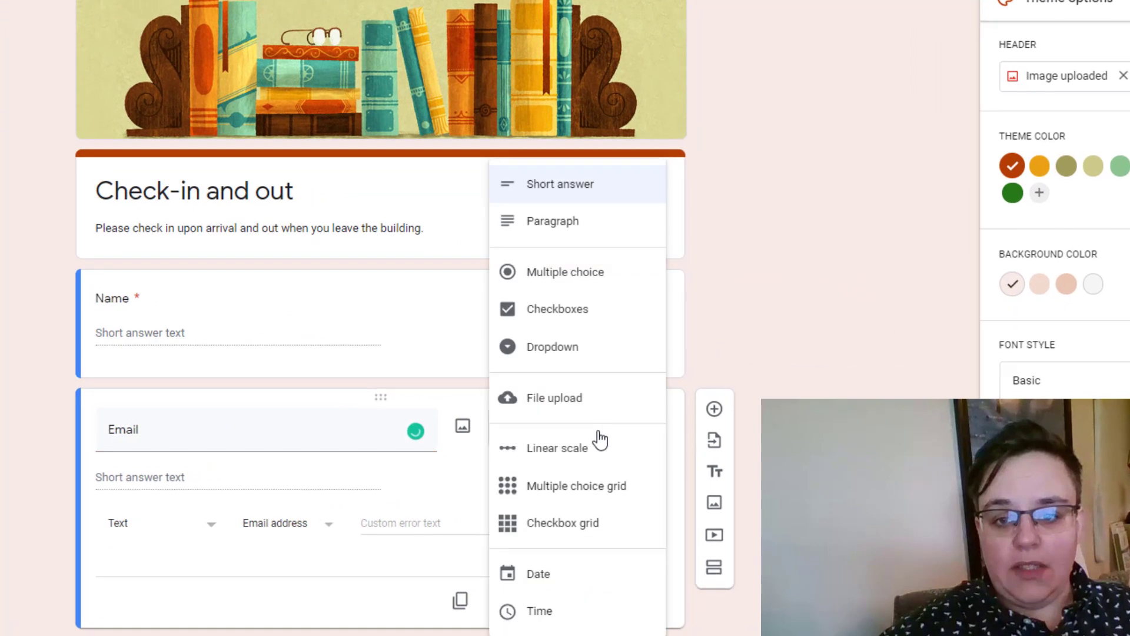
{"action": "left_click", "coordinate": [543, 313]}
{"action": "left_click", "coordinate": [151, 437]}
{"action": "type", "text": "Ch"}
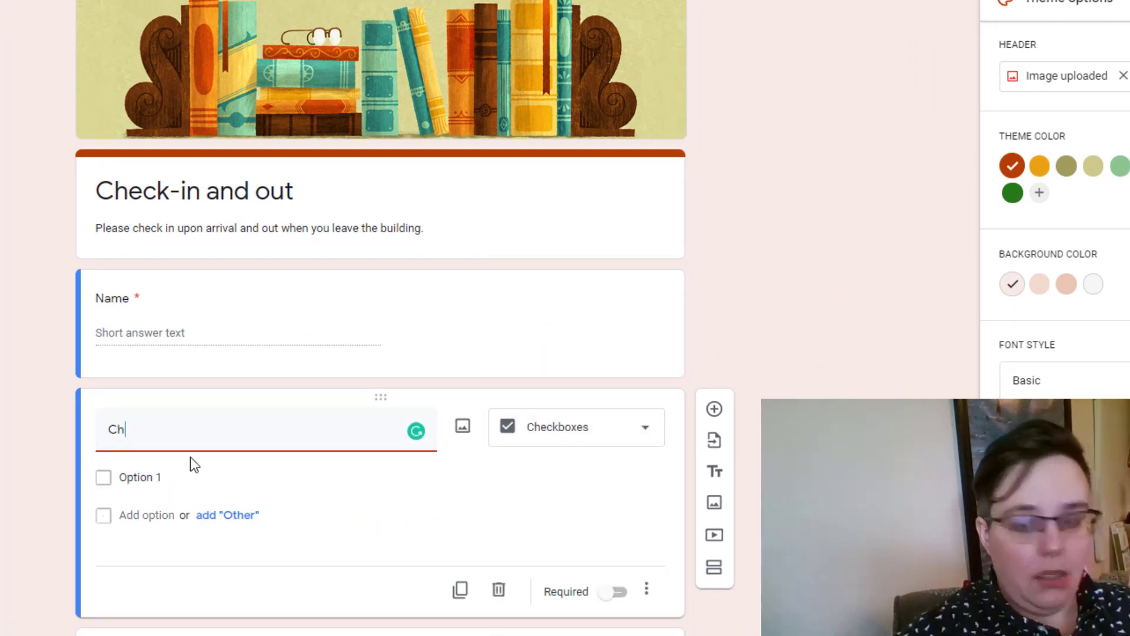
{"action": "type", "text": "ecking i"}
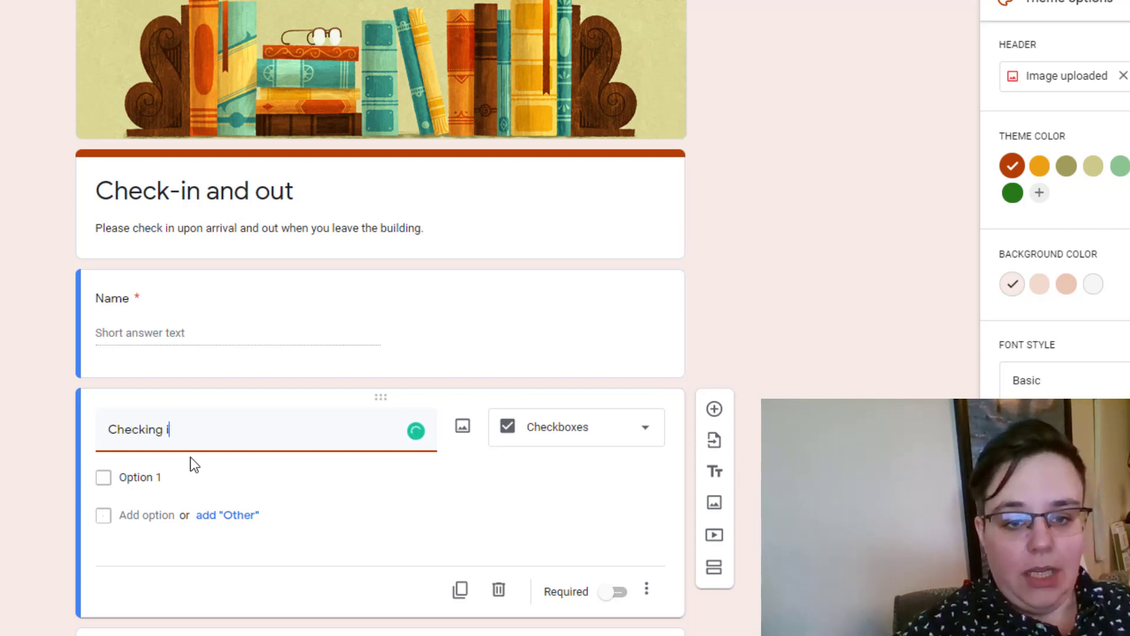
{"action": "type", "text": "n or out"}
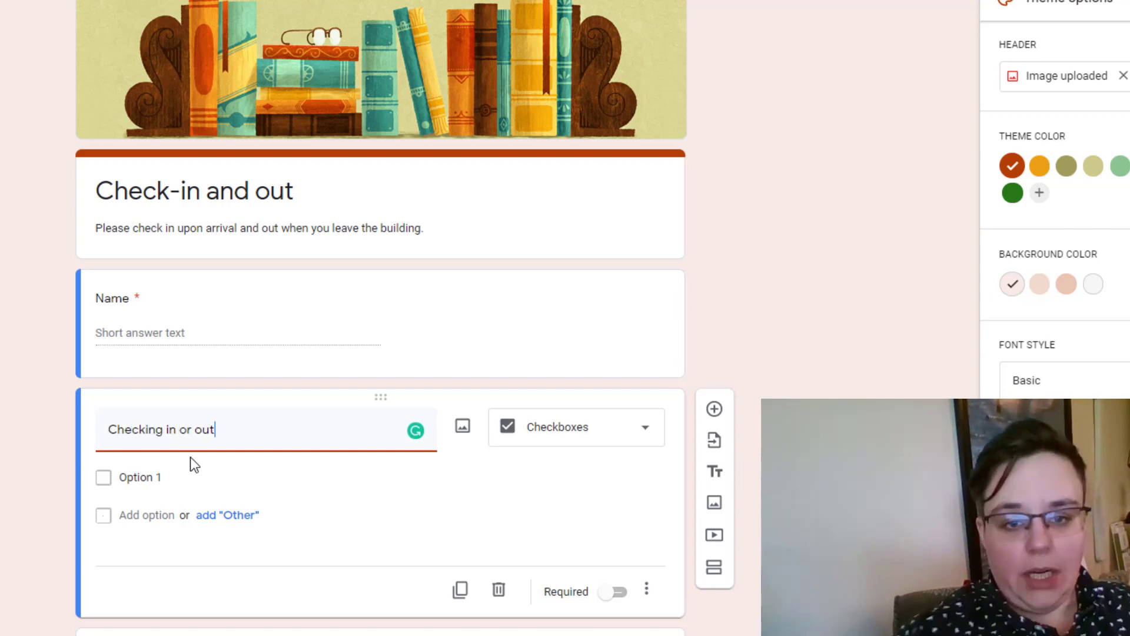
Give it options Checking in, Checking out and Other, and make it required.
{"action": "left_click", "coordinate": [142, 479]}
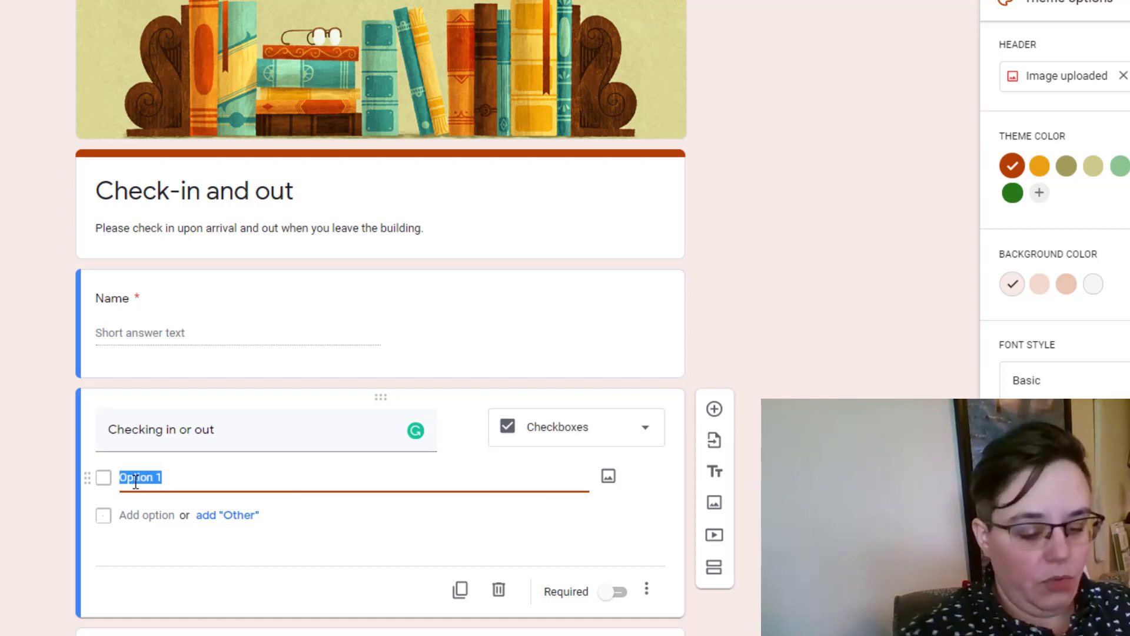
{"action": "type", "text": "Checking in"}
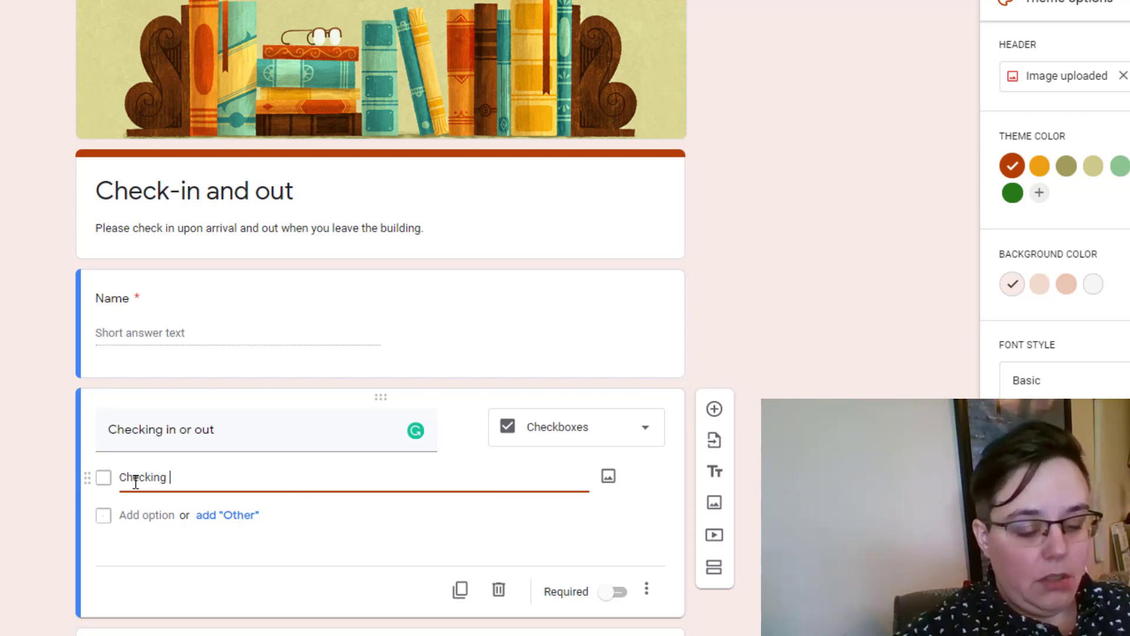
{"action": "left_click", "coordinate": [227, 517]}
{"action": "left_click", "coordinate": [147, 553]}
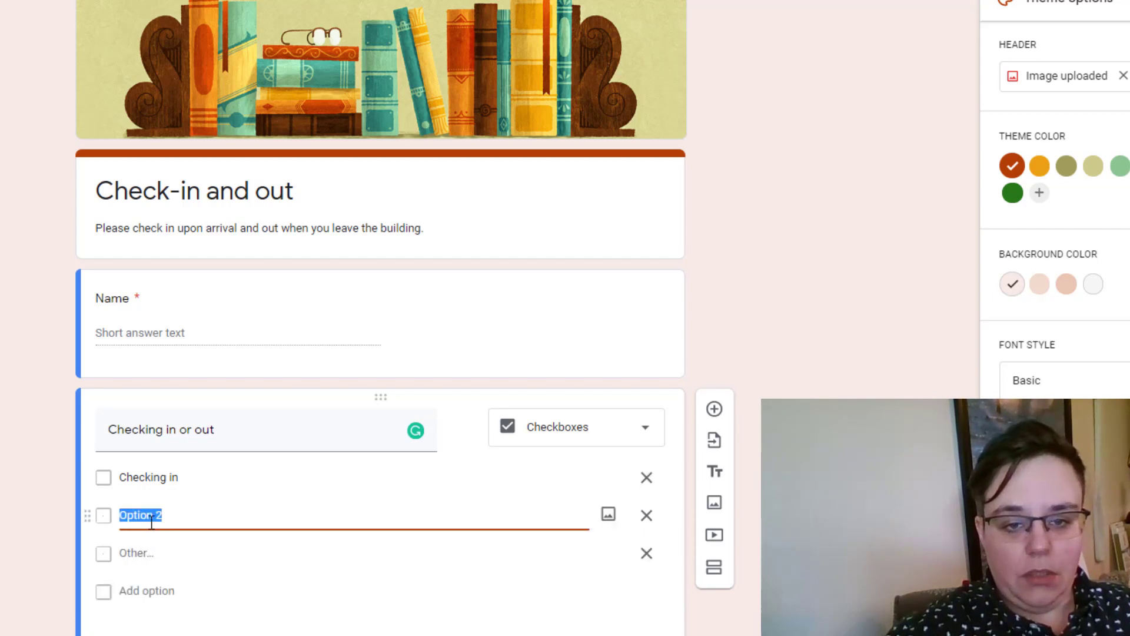
{"action": "type", "text": "Checking "}
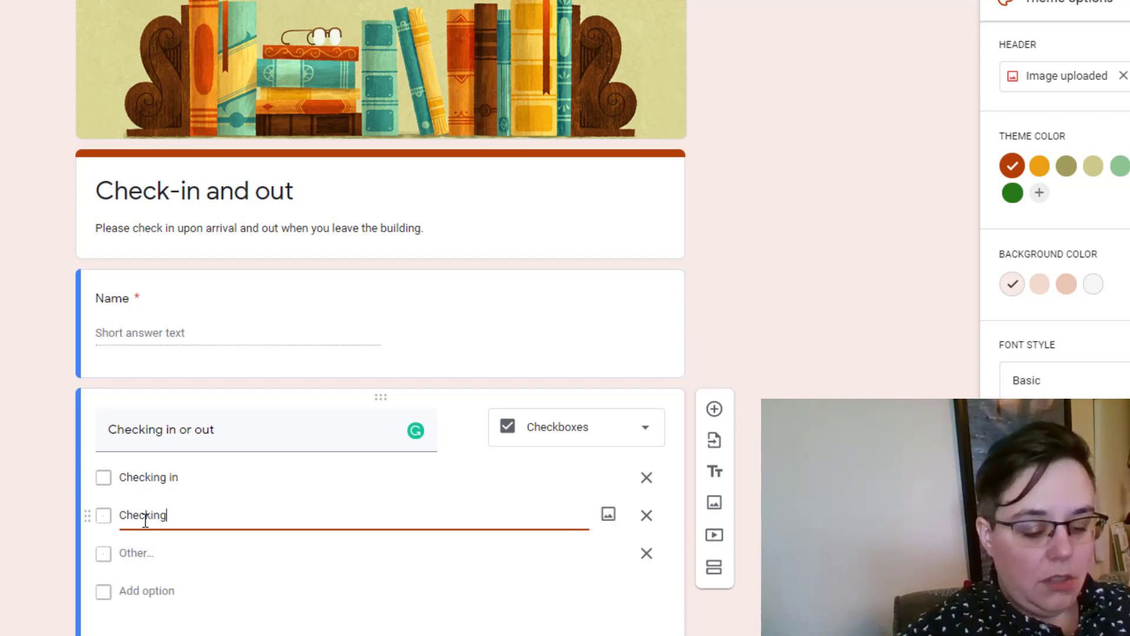
{"action": "type", "text": "out"}
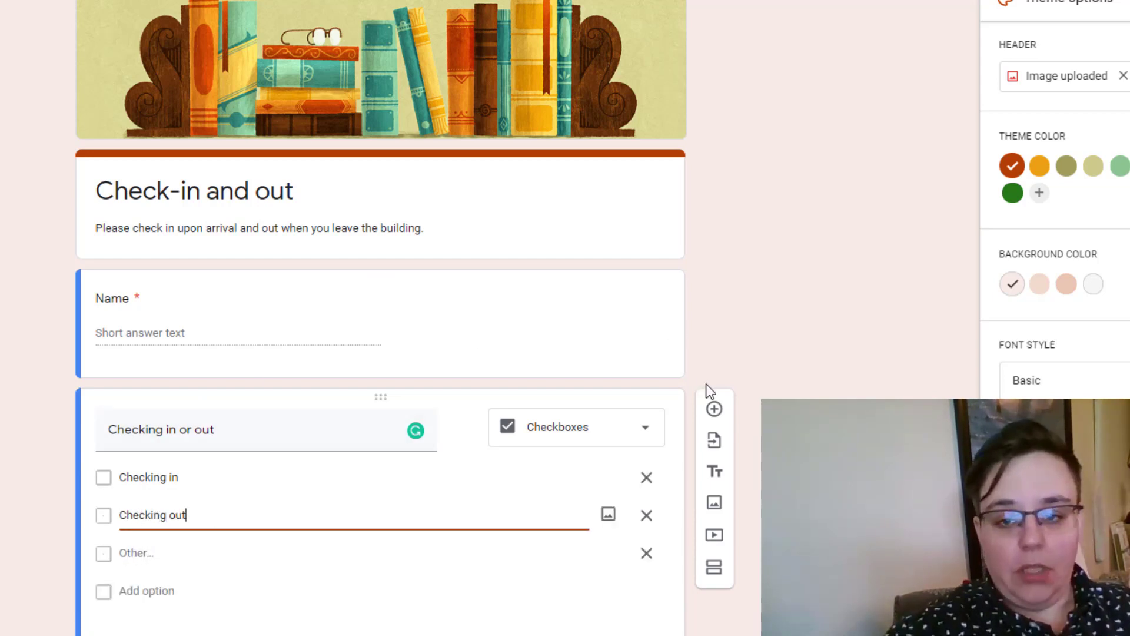
{"action": "left_click", "coordinate": [658, 539]}
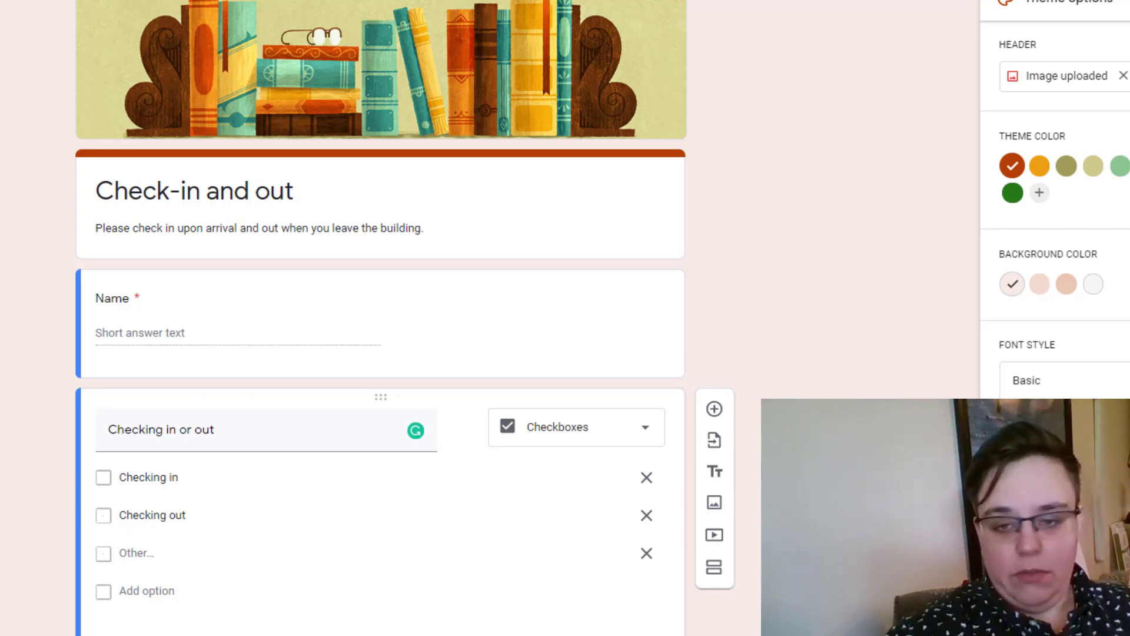
{"action": "scroll", "coordinate": [323, 403], "scroll_direction": "down", "scroll_amount": 3}
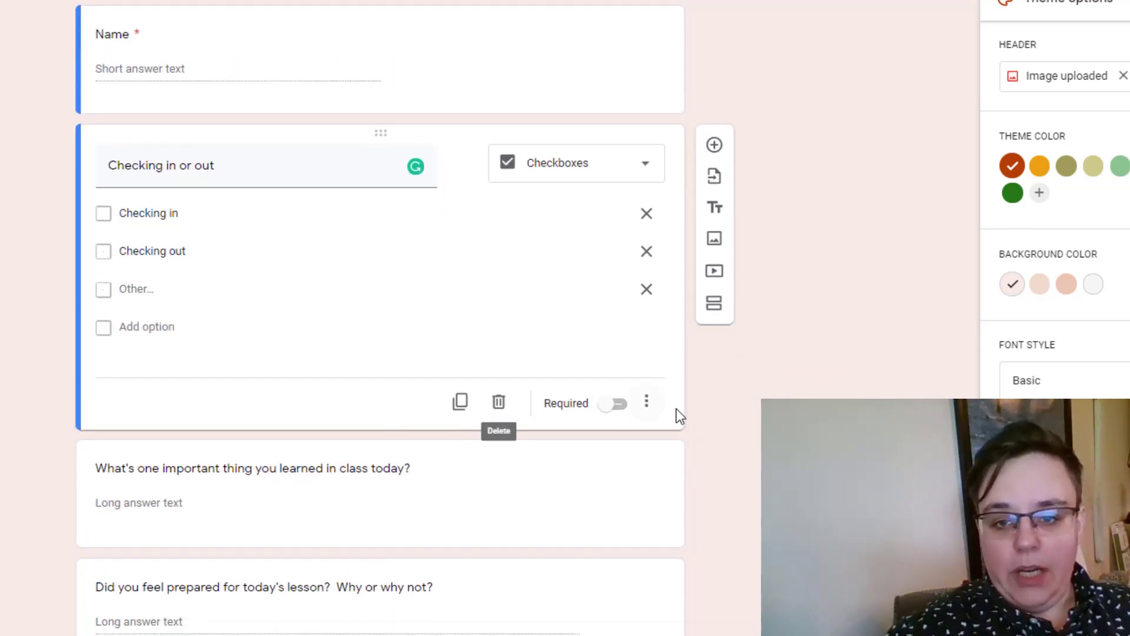
{"action": "left_click", "coordinate": [618, 403]}
{"action": "scroll", "coordinate": [388, 176], "scroll_direction": "up", "scroll_amount": 2}
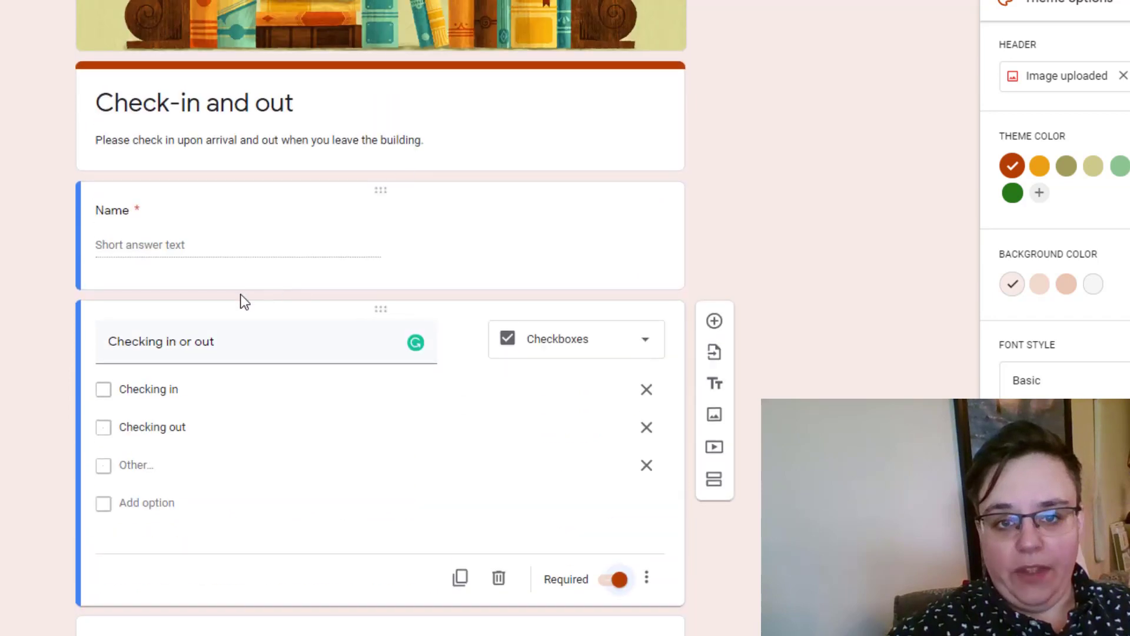
{"action": "left_click", "coordinate": [422, 267]}
{"action": "scroll", "coordinate": [341, 319], "scroll_direction": "down", "scroll_amount": 2}
{"action": "scroll", "coordinate": [318, 442], "scroll_direction": "down", "scroll_amount": 2}
Delete the class-learning, feeling-prepared and lesson-effectiveness questions.
{"action": "left_click", "coordinate": [631, 359]}
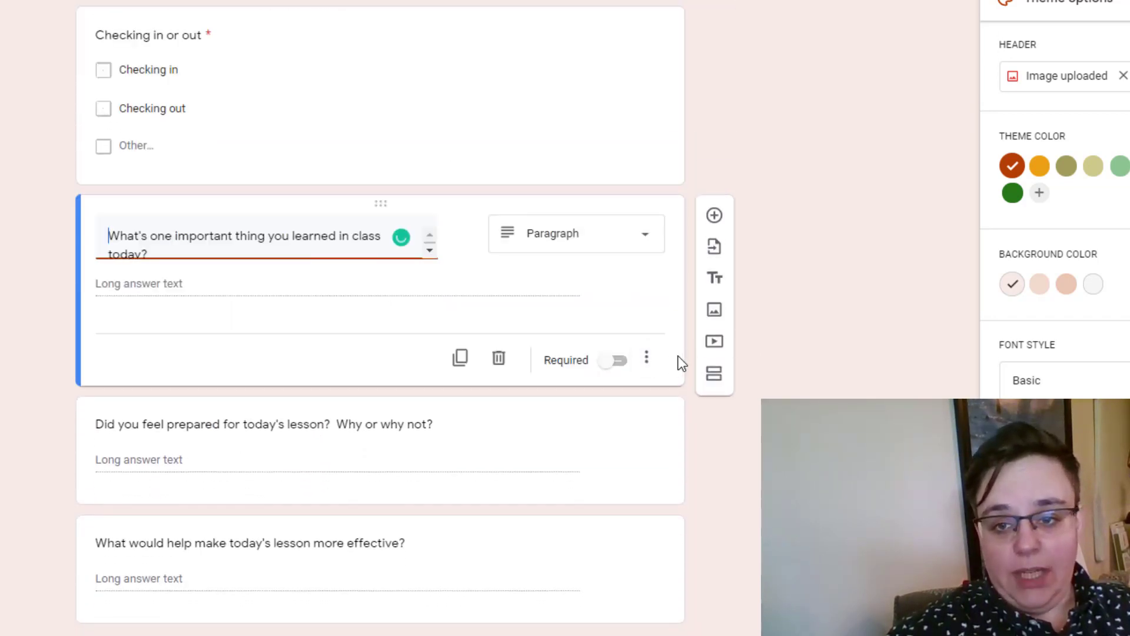
{"action": "left_click", "coordinate": [500, 359]}
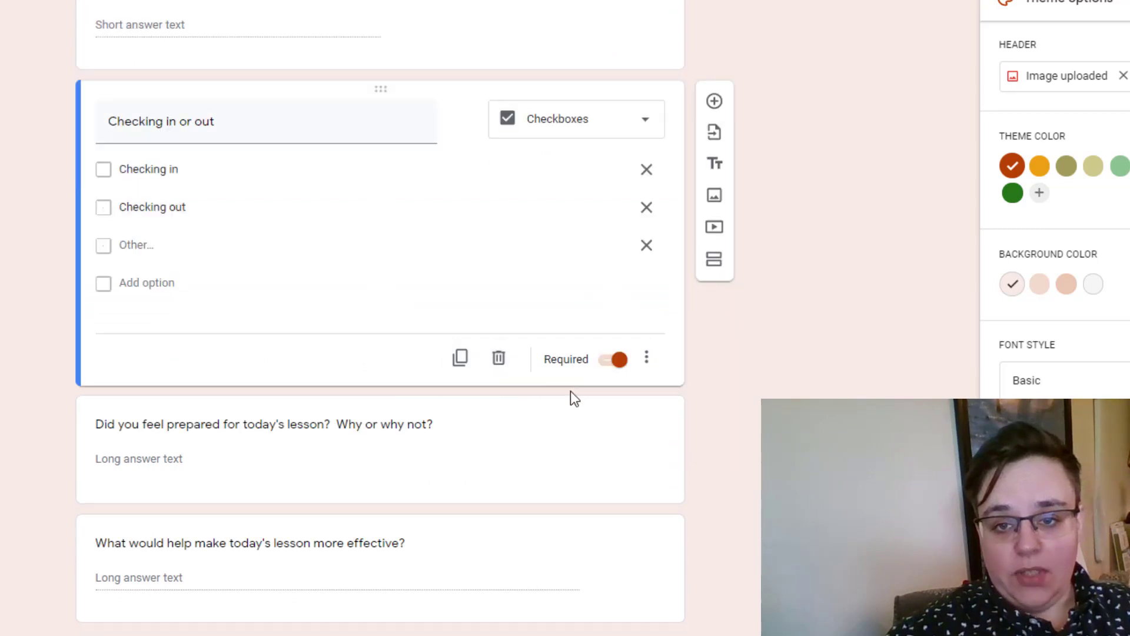
{"action": "left_click", "coordinate": [562, 468]}
{"action": "left_click", "coordinate": [497, 477]}
{"action": "left_click", "coordinate": [535, 548]}
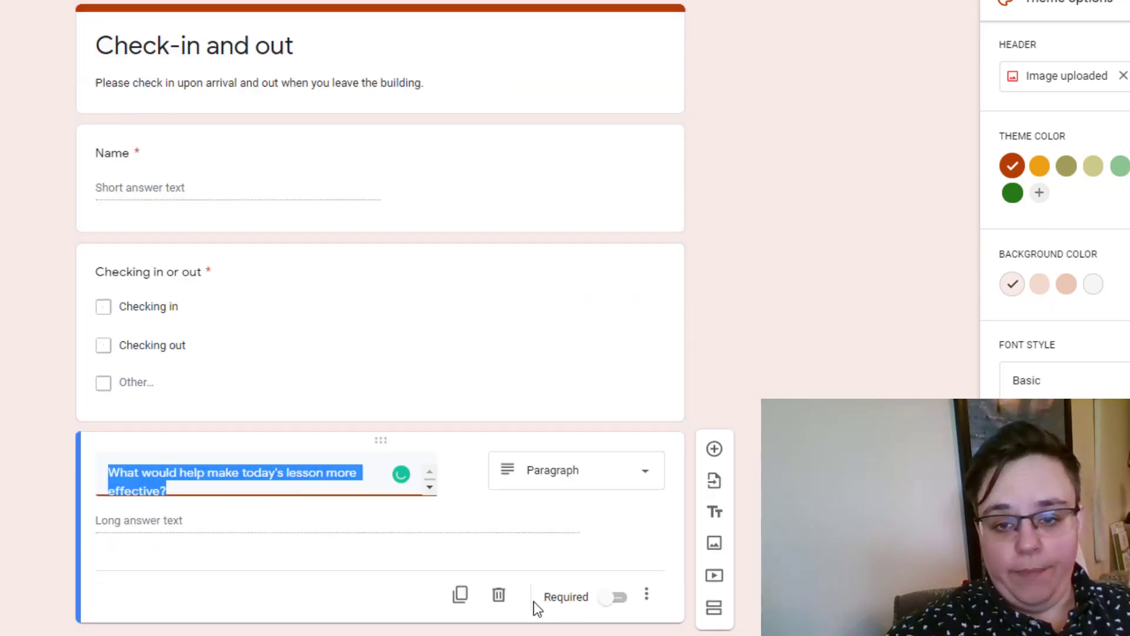
{"action": "left_click", "coordinate": [498, 596]}
{"action": "scroll", "coordinate": [801, 154], "scroll_direction": "up", "scroll_amount": 2}
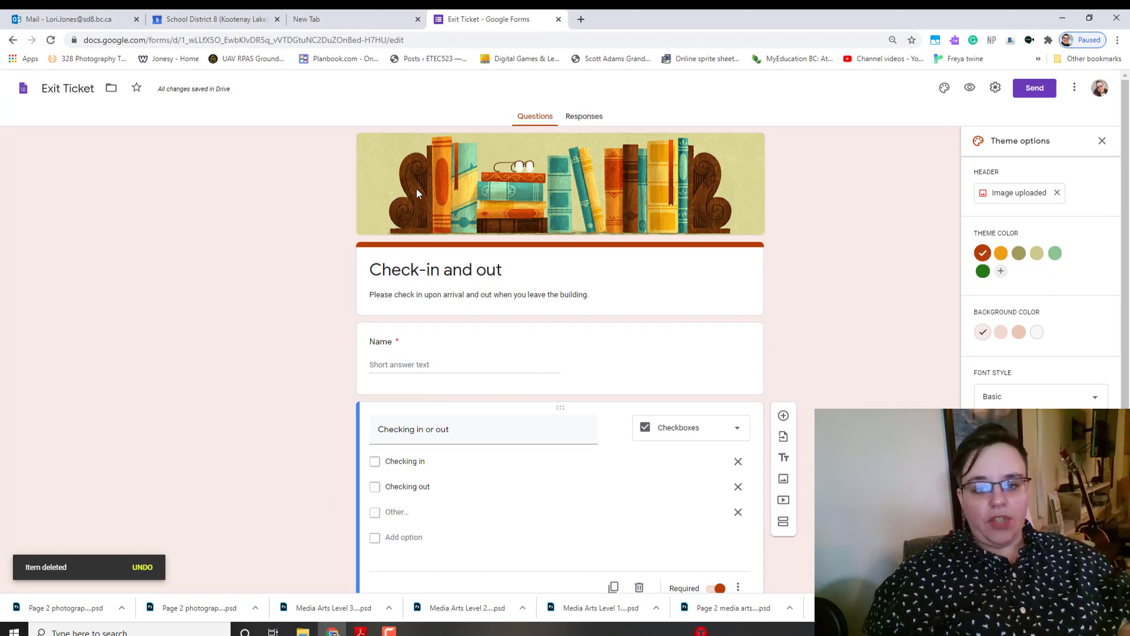
{"action": "left_click", "coordinate": [970, 88]}
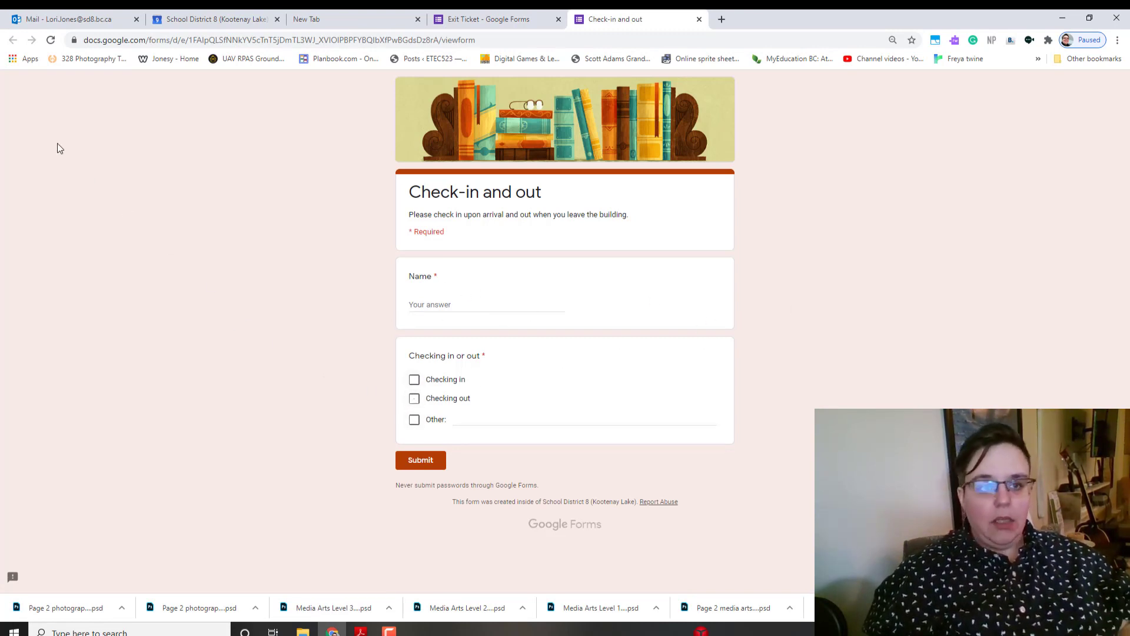
{"action": "left_click", "coordinate": [499, 19]}
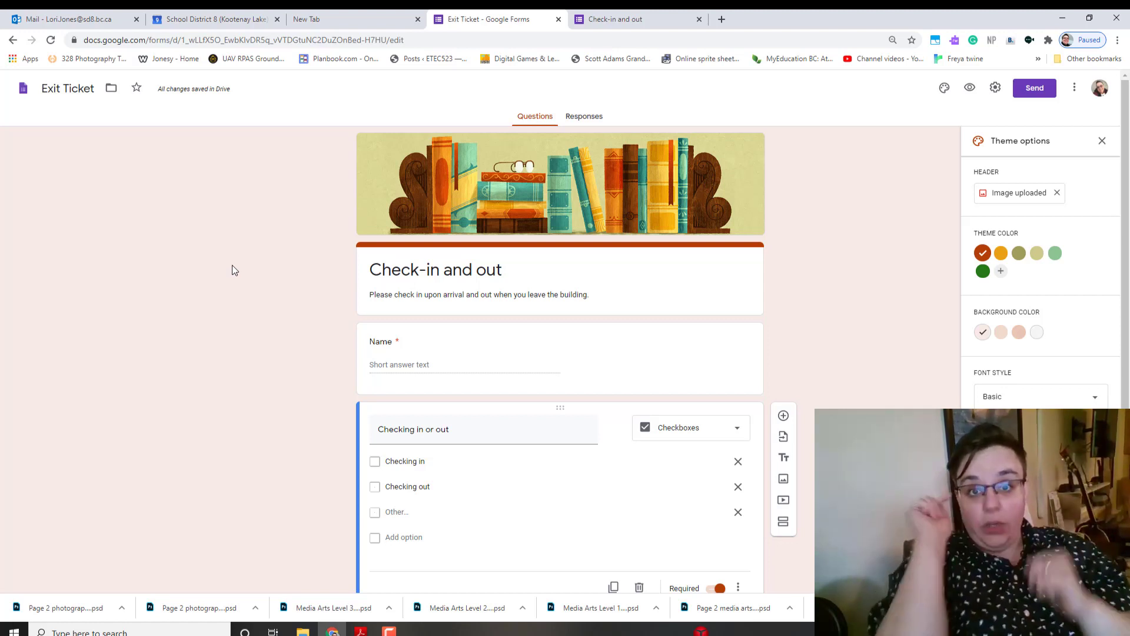
Get the form's pre-filled link page and copy its address.
{"action": "left_click", "coordinate": [1074, 87]}
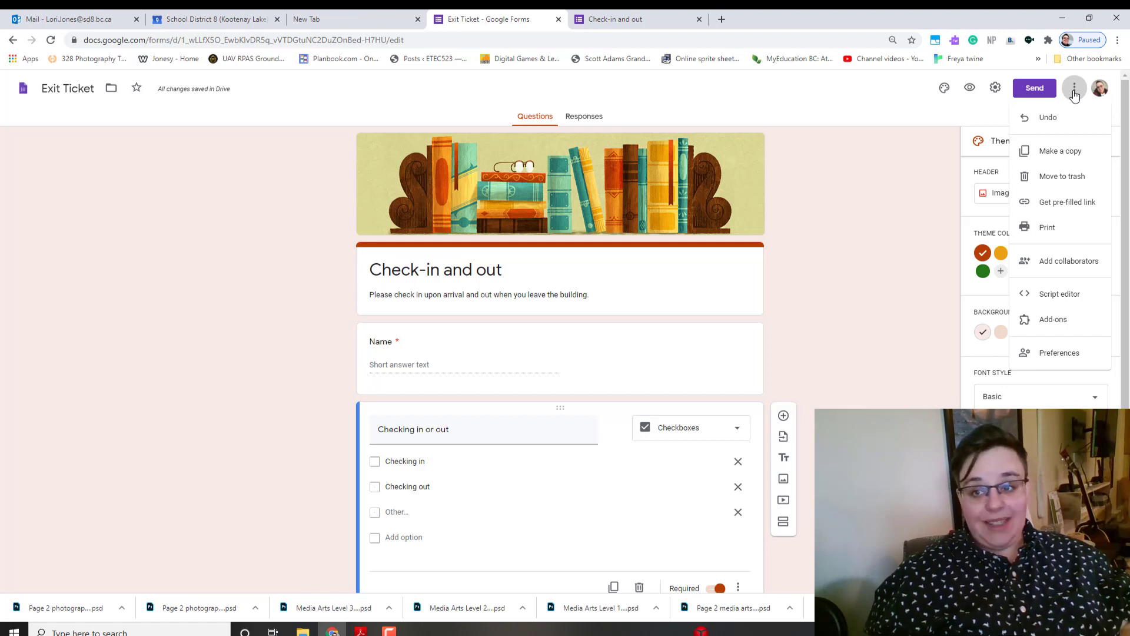
{"action": "left_click", "coordinate": [1045, 207]}
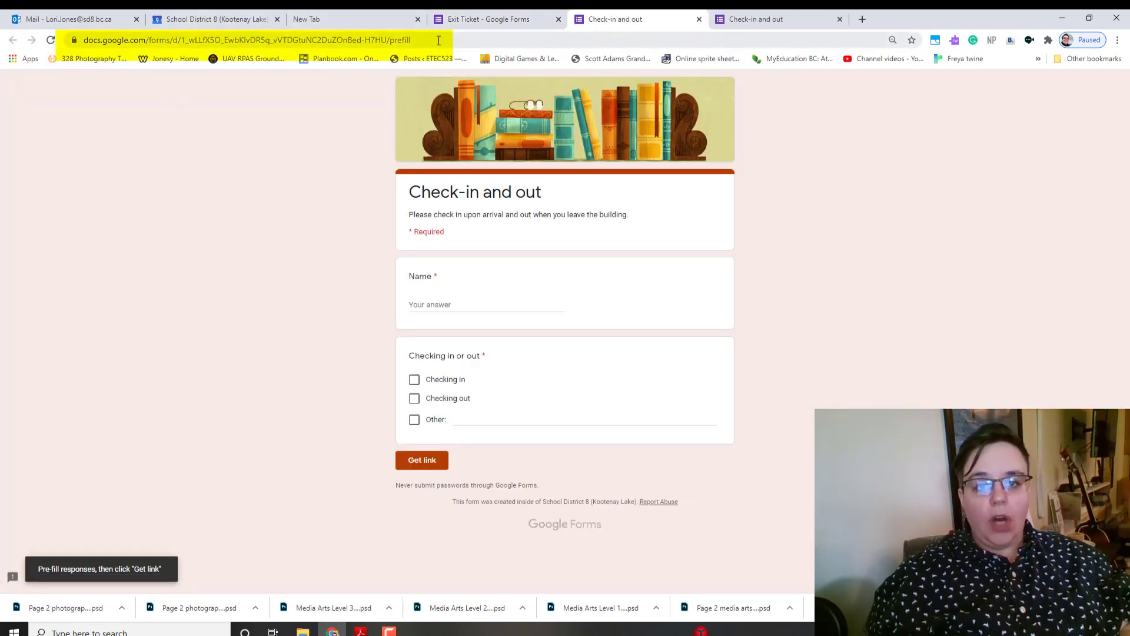
{"action": "left_click", "coordinate": [423, 39]}
{"action": "key", "text": "ctrl+c"}
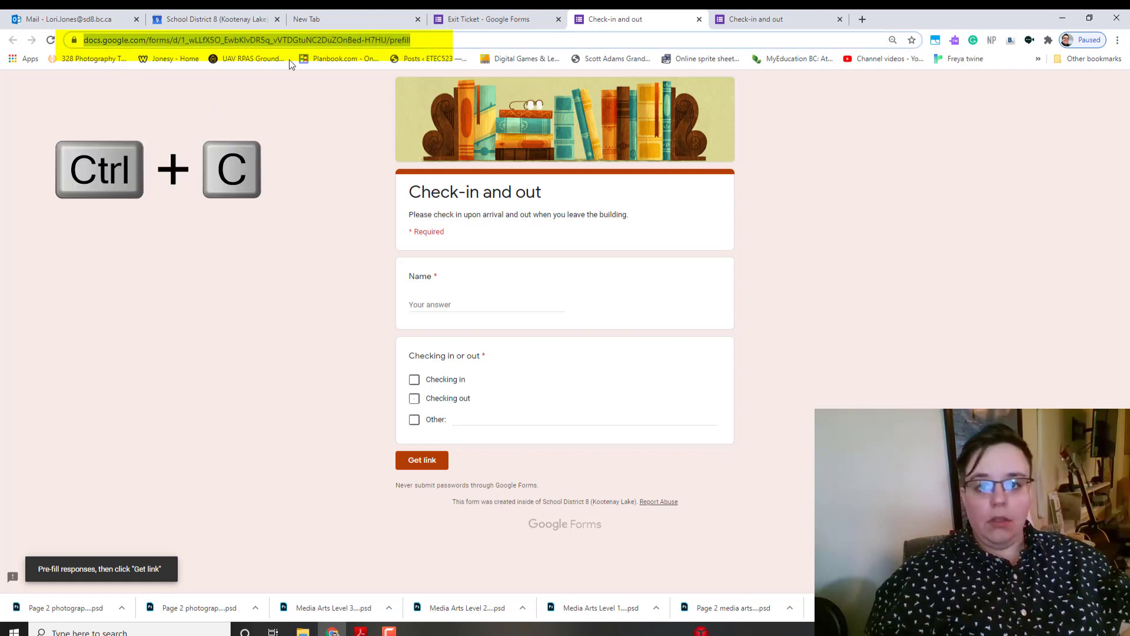
Search 'qr code generator' in a new tab and choose the qr-code-generator.com result.
{"action": "left_click", "coordinate": [862, 19]}
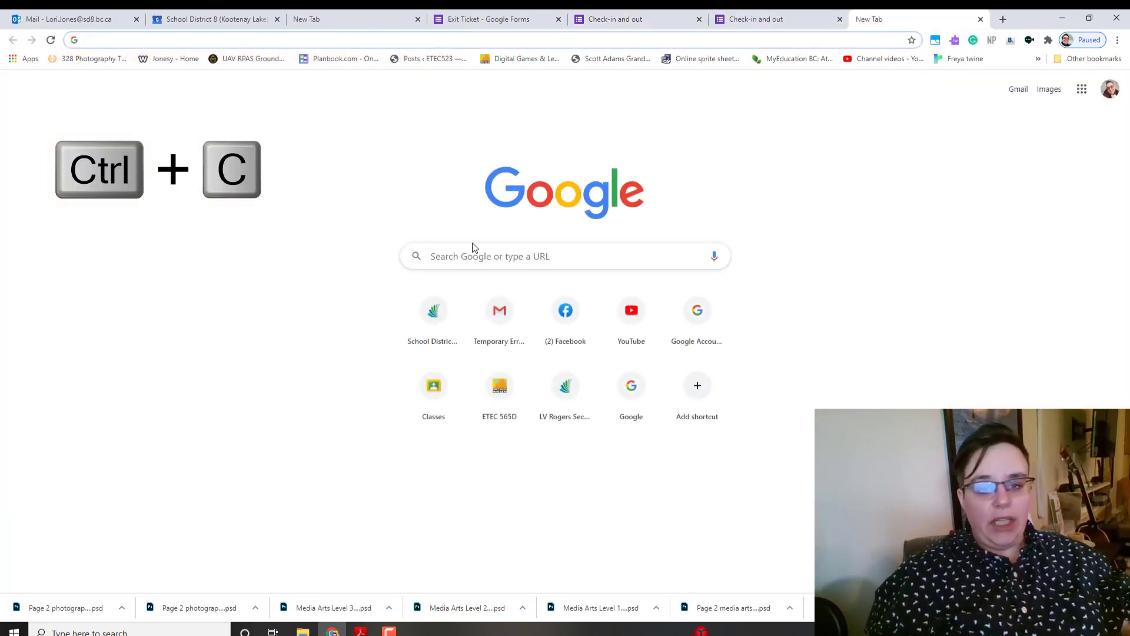
{"action": "left_click", "coordinate": [450, 257]}
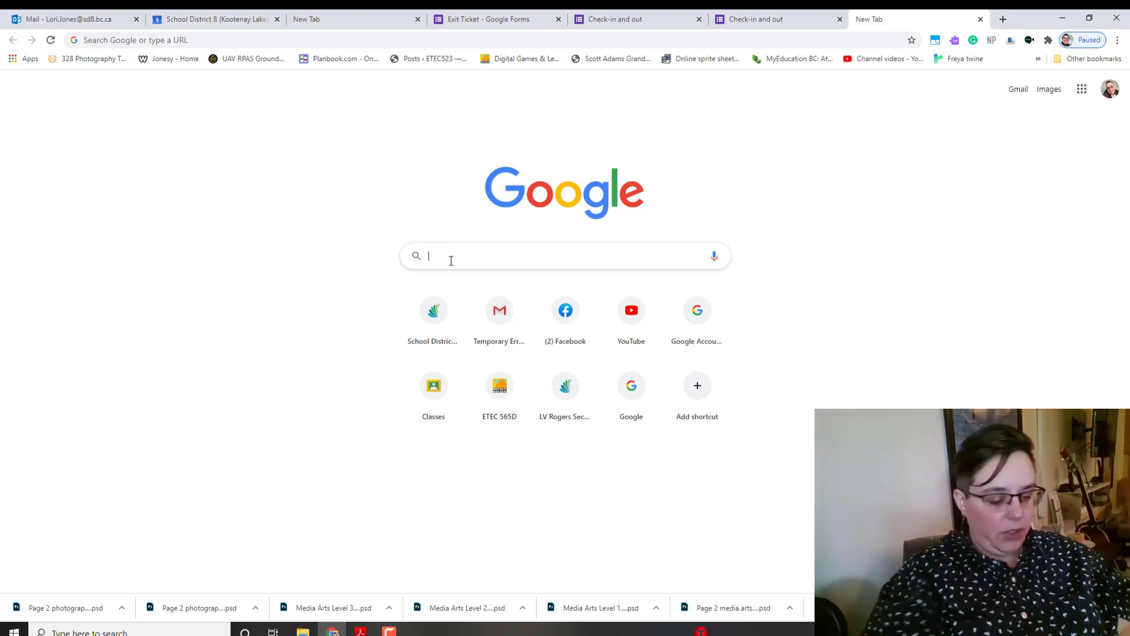
{"action": "type", "text": "qr"}
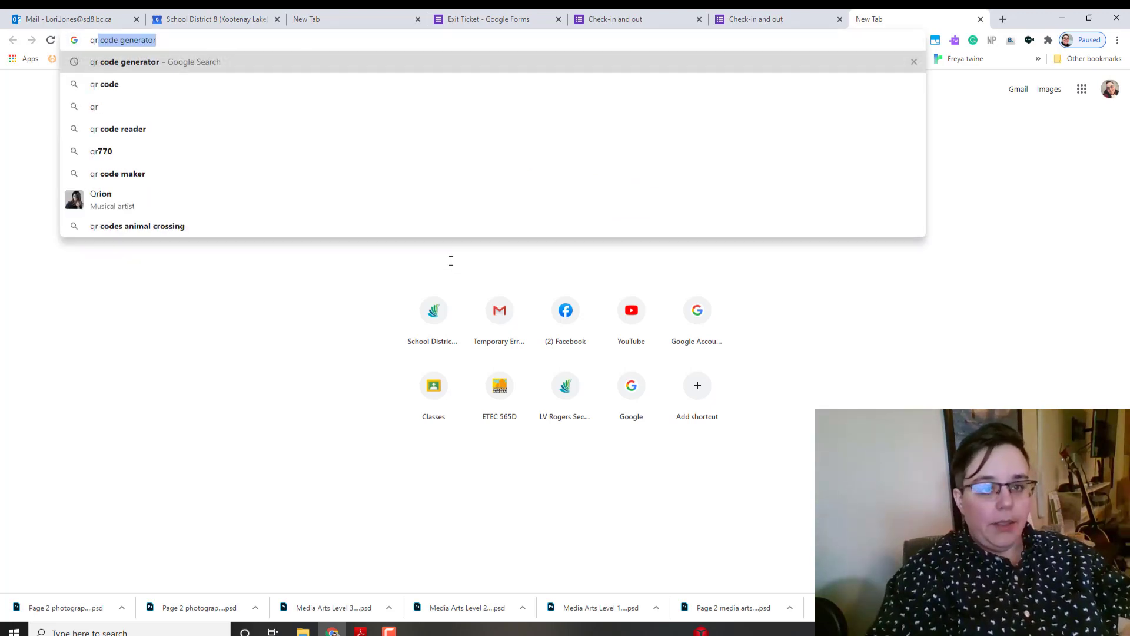
{"action": "key", "text": "Return"}
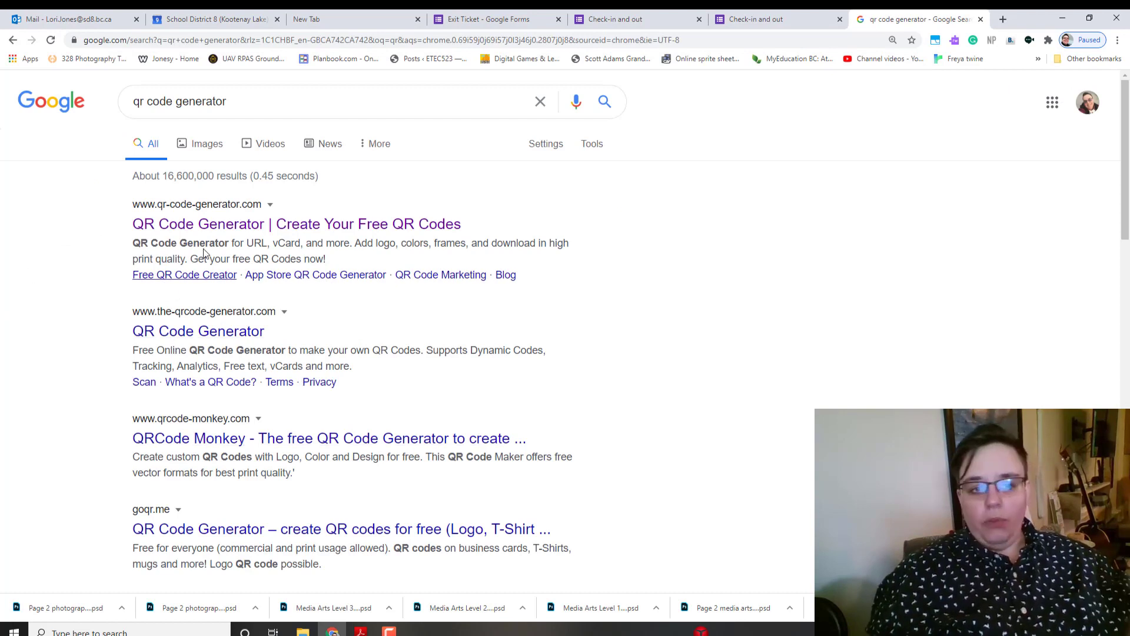
{"action": "left_click", "coordinate": [208, 228]}
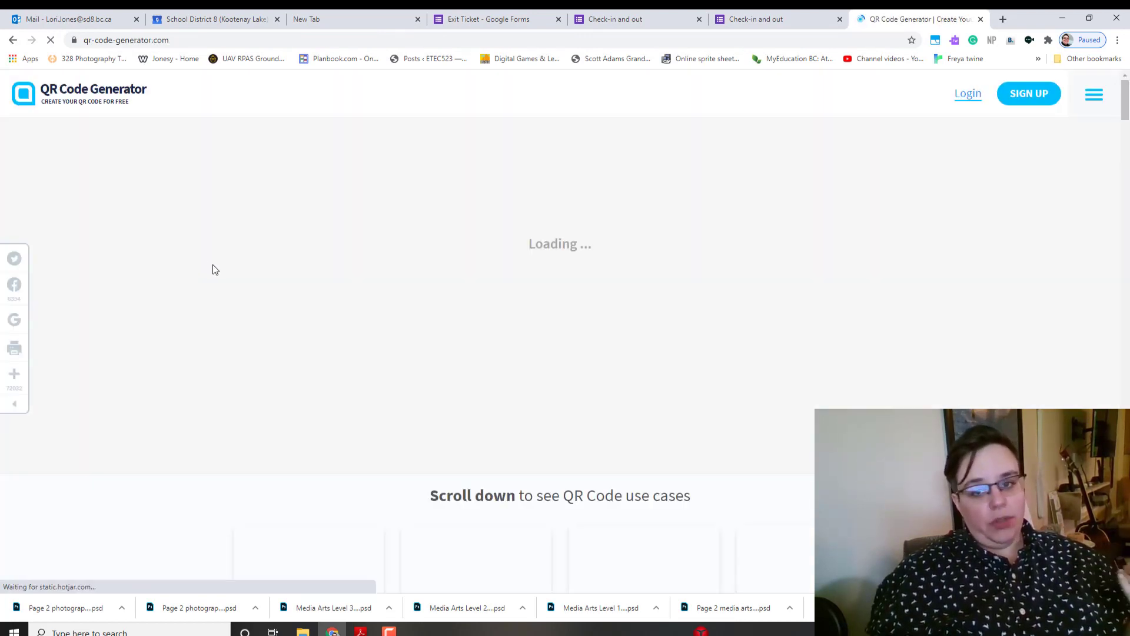
Paste the prefill link, then replace it with the live viewform link to generate the QR code.
{"action": "left_click", "coordinate": [335, 327]}
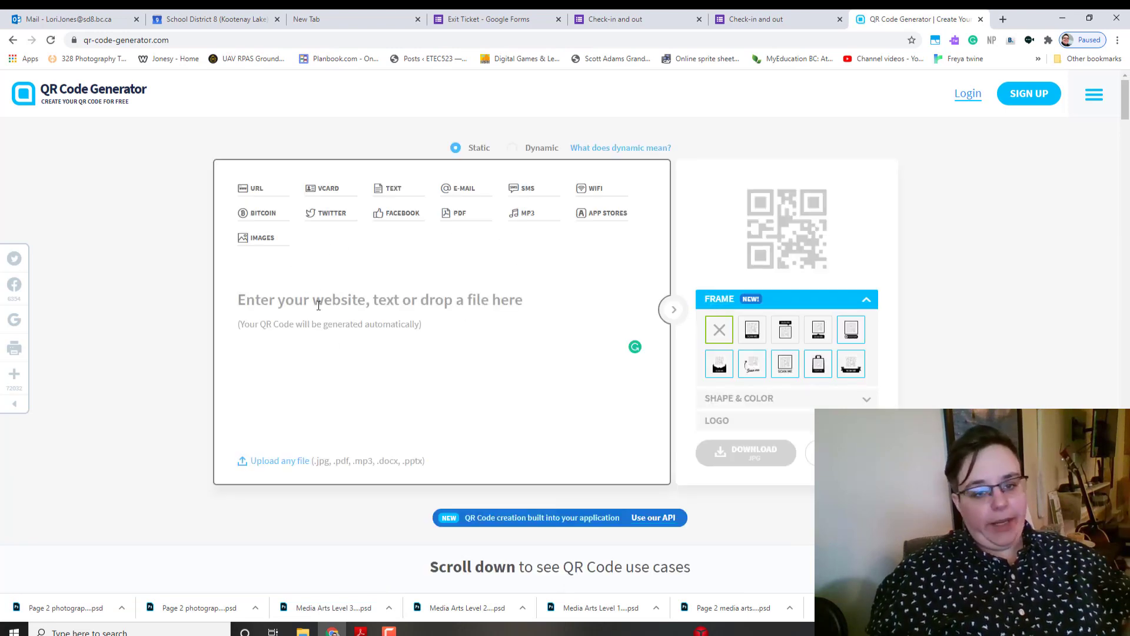
{"action": "key", "text": "ctrl+v"}
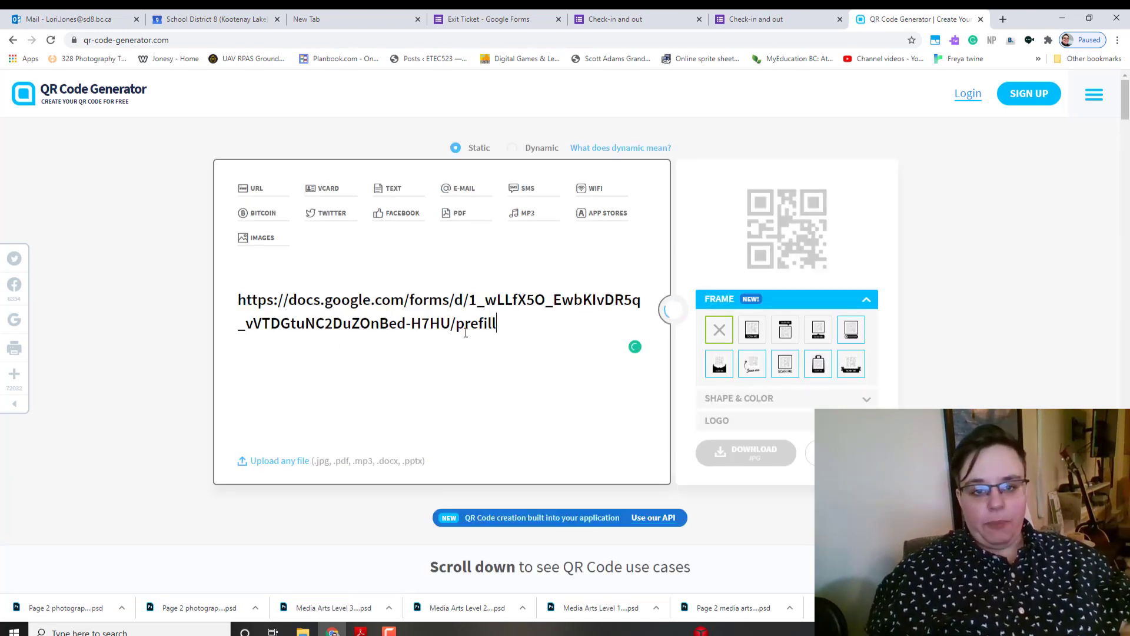
{"action": "left_click", "coordinate": [756, 19]}
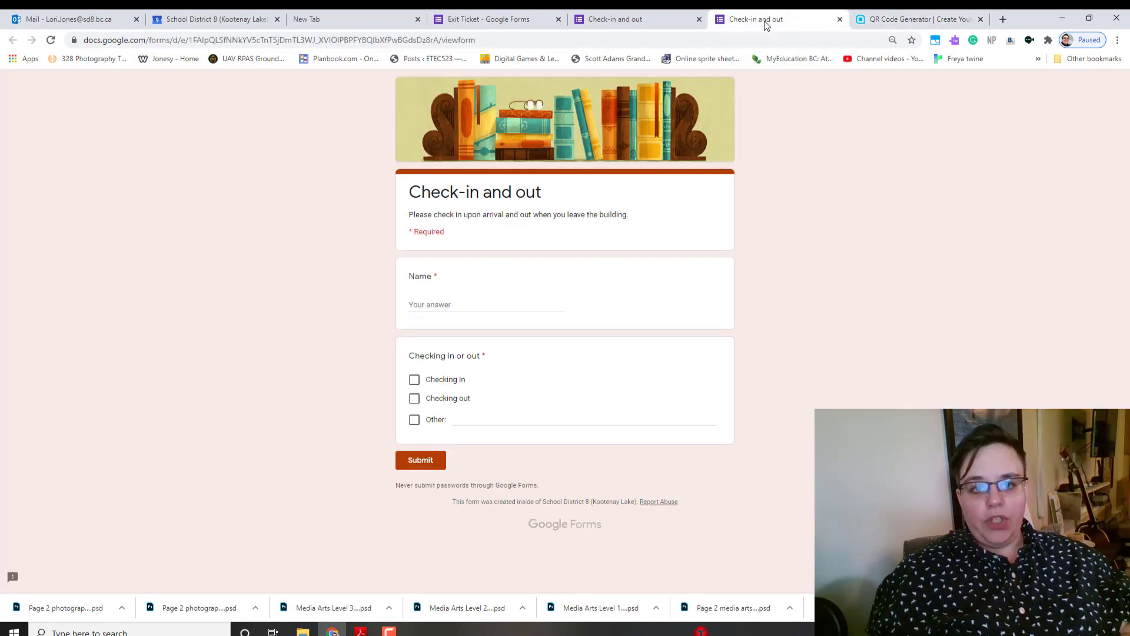
{"action": "left_click", "coordinate": [442, 40]}
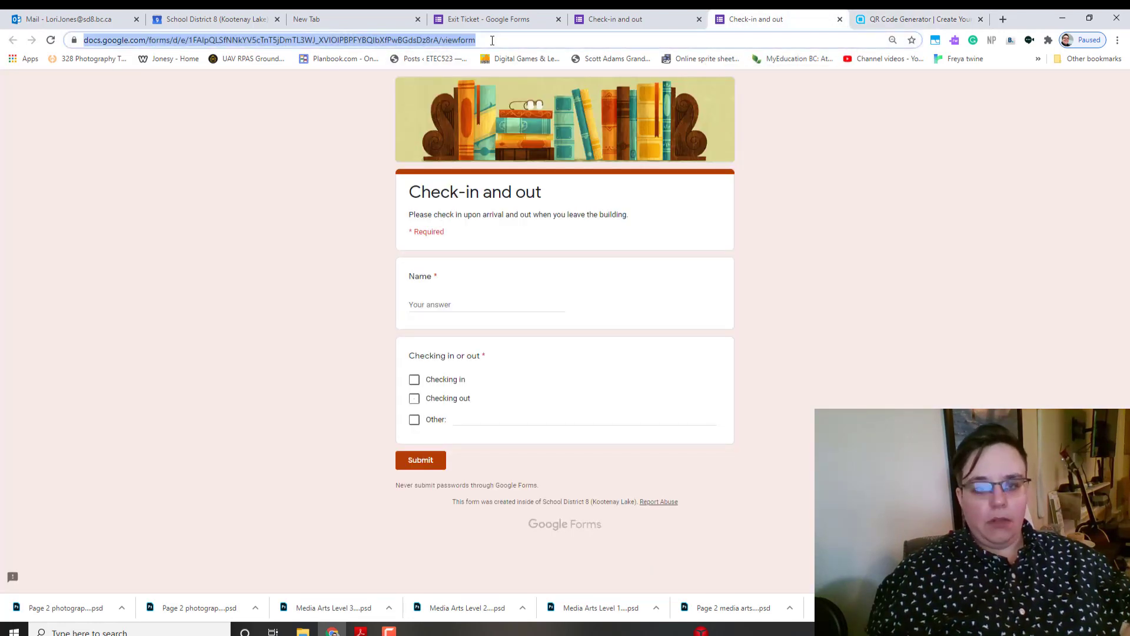
{"action": "left_click", "coordinate": [919, 19]}
{"action": "left_click_drag", "start_coordinate": [521, 337], "coordinate": [161, 299]}
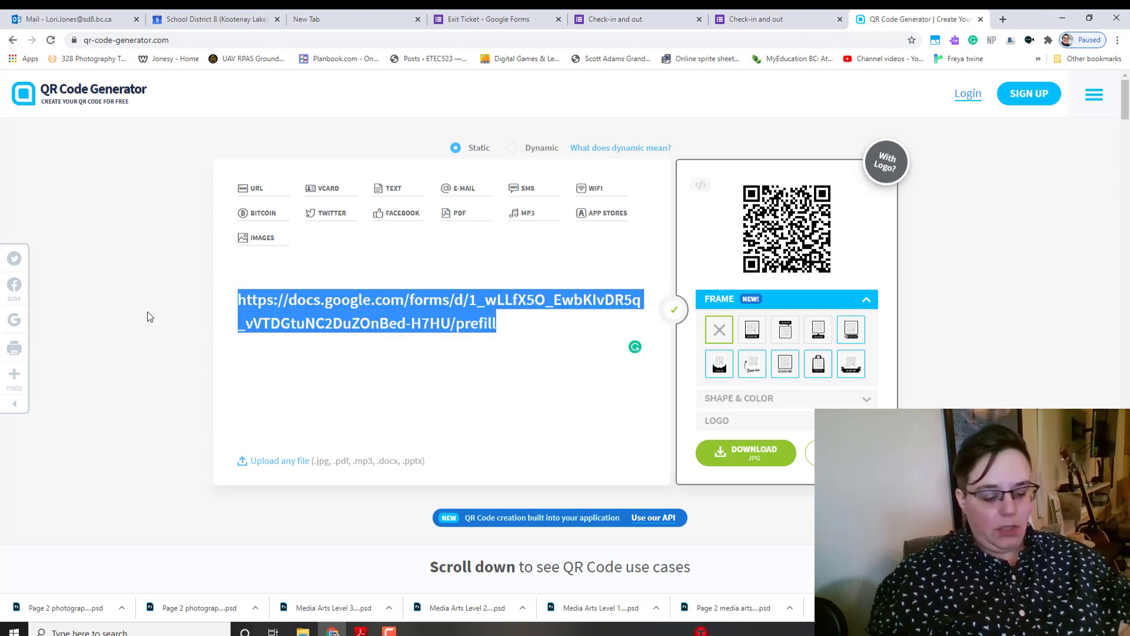
{"action": "key", "text": "ctrl+v"}
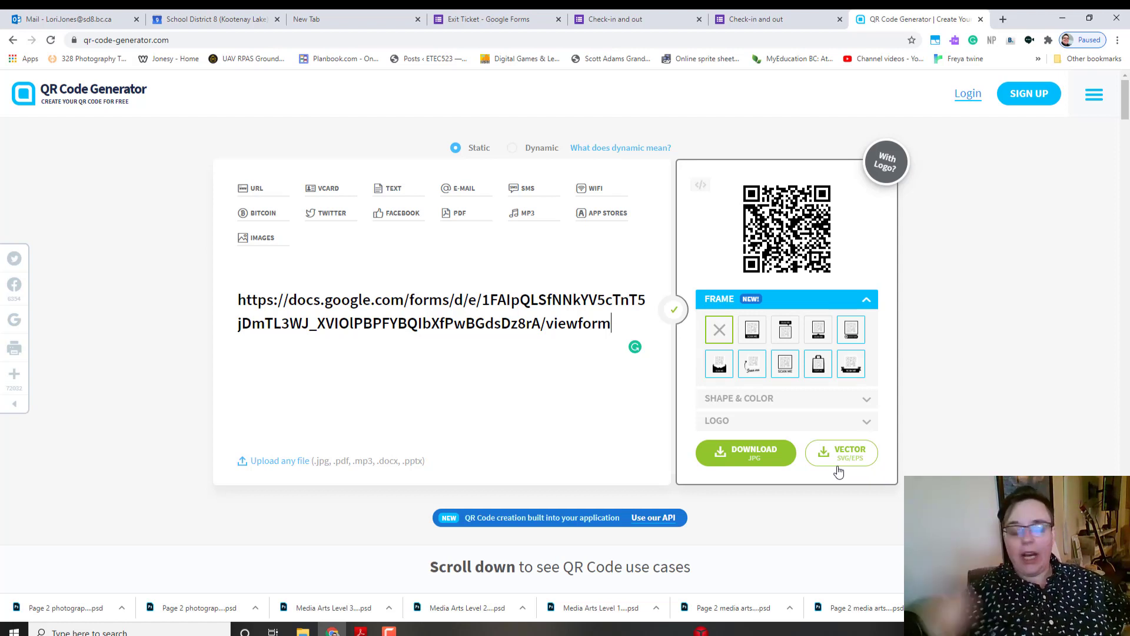
Snip the QR code with Snipping Tool and save it as 'QR code for covid check in sample'.
{"action": "left_click", "coordinate": [88, 633]}
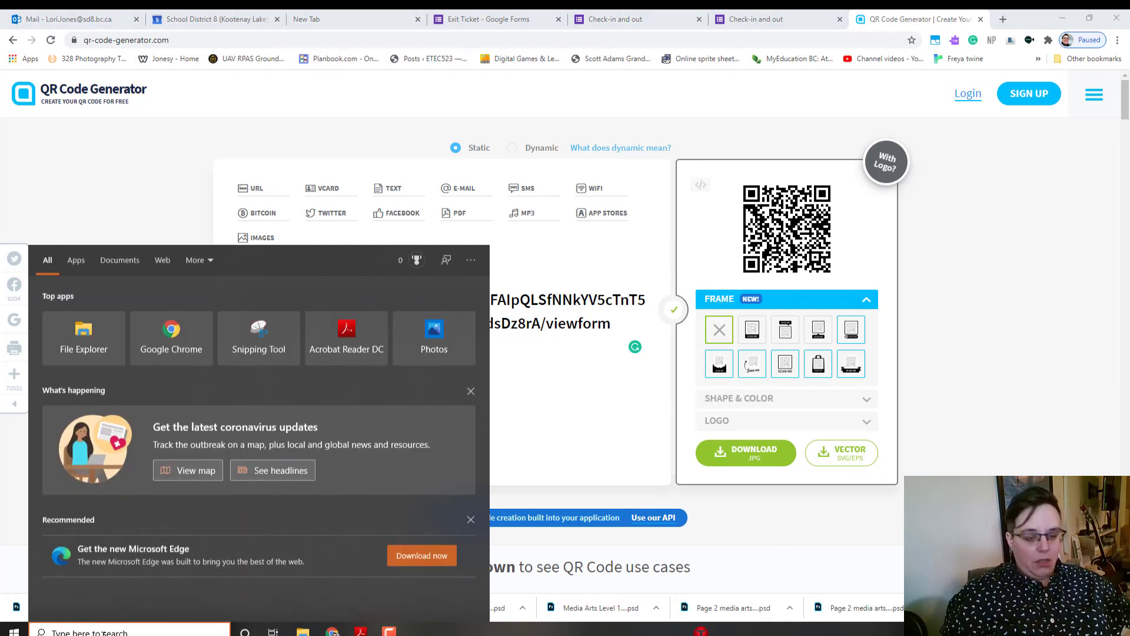
{"action": "type", "text": "snippin"}
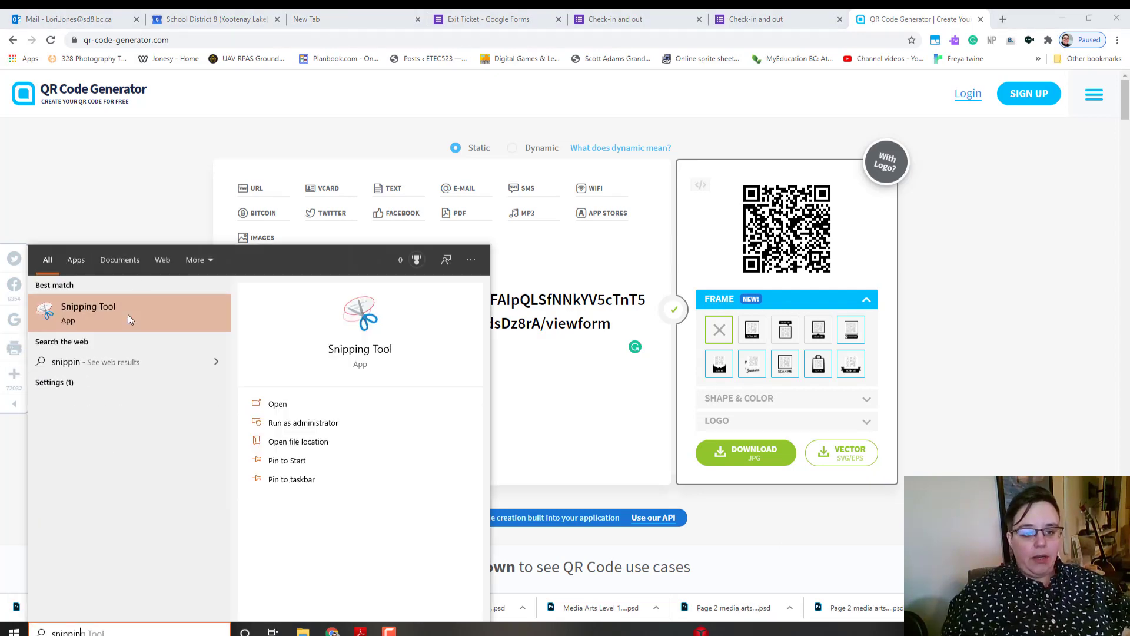
{"action": "left_click", "coordinate": [129, 314]}
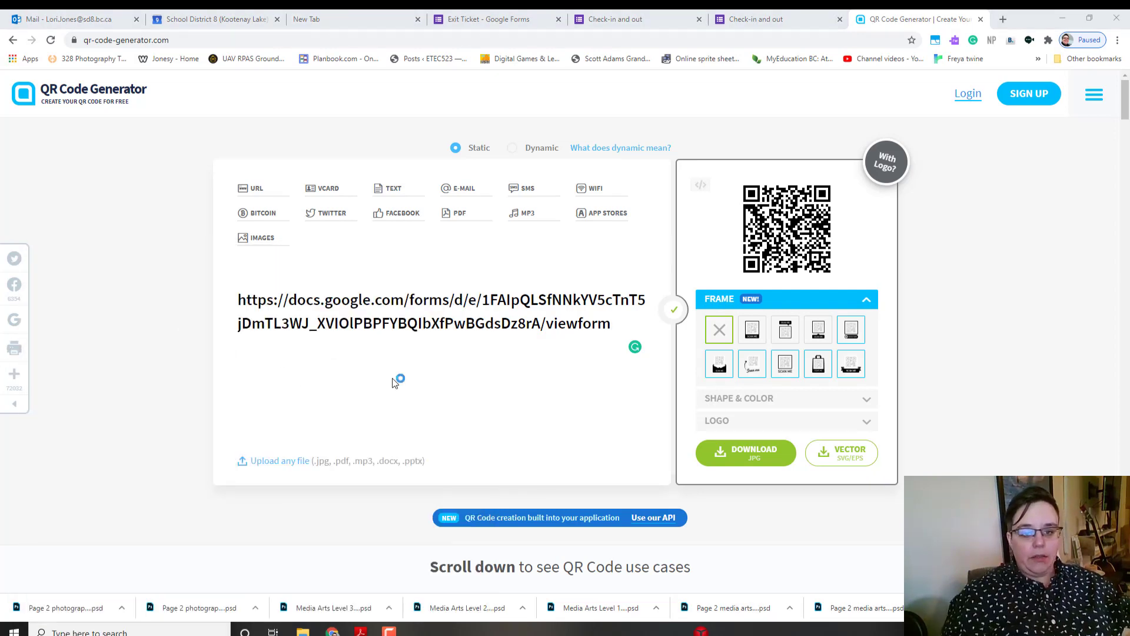
{"action": "left_click", "coordinate": [25, 159]}
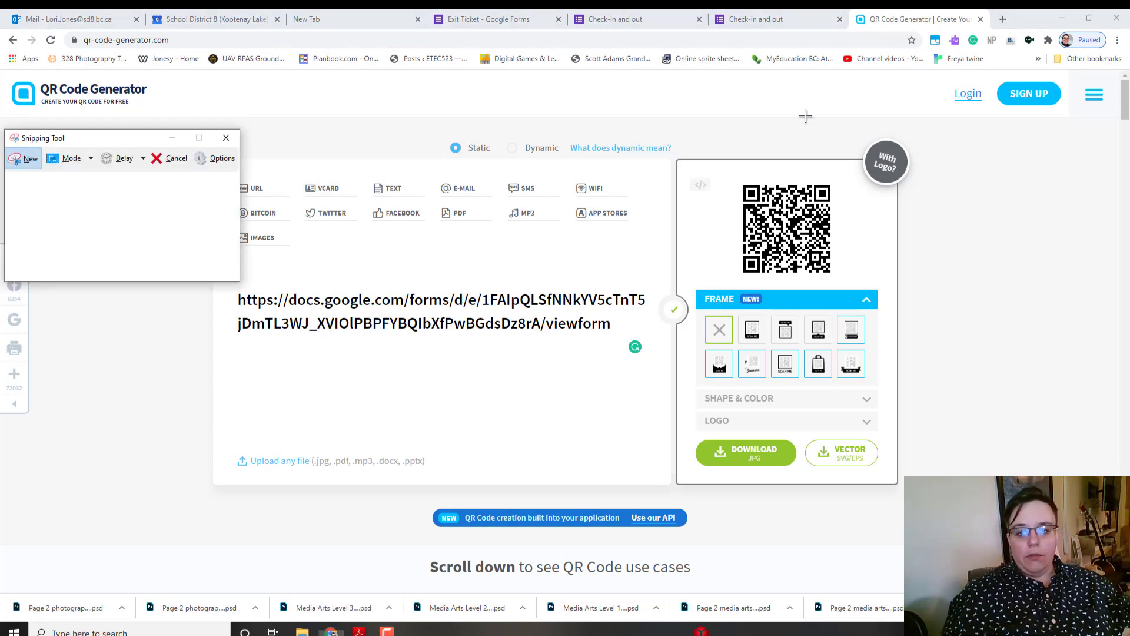
{"action": "left_click_drag", "start_coordinate": [739, 175], "coordinate": [838, 281]}
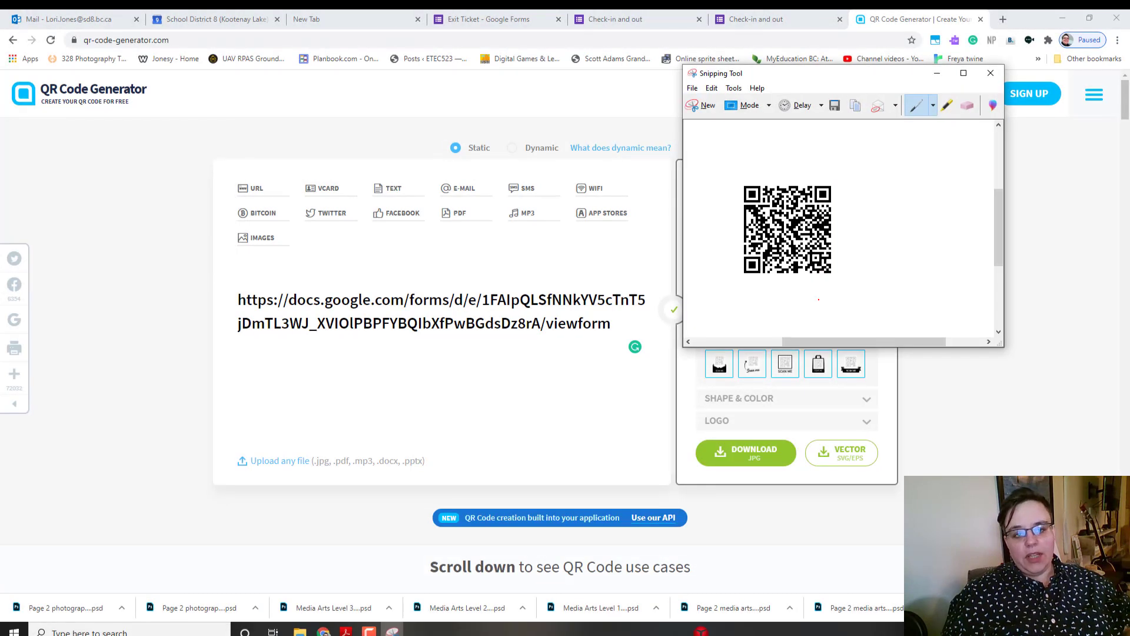
{"action": "left_click", "coordinate": [834, 106]}
{"action": "type", "text": "Q"}
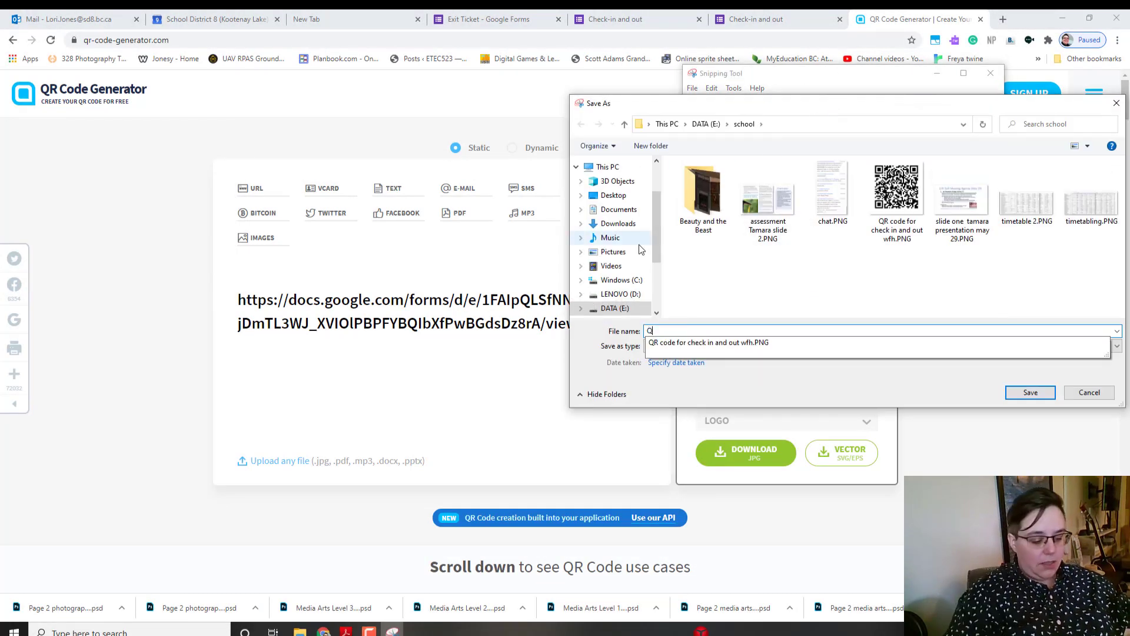
{"action": "type", "text": "r"}
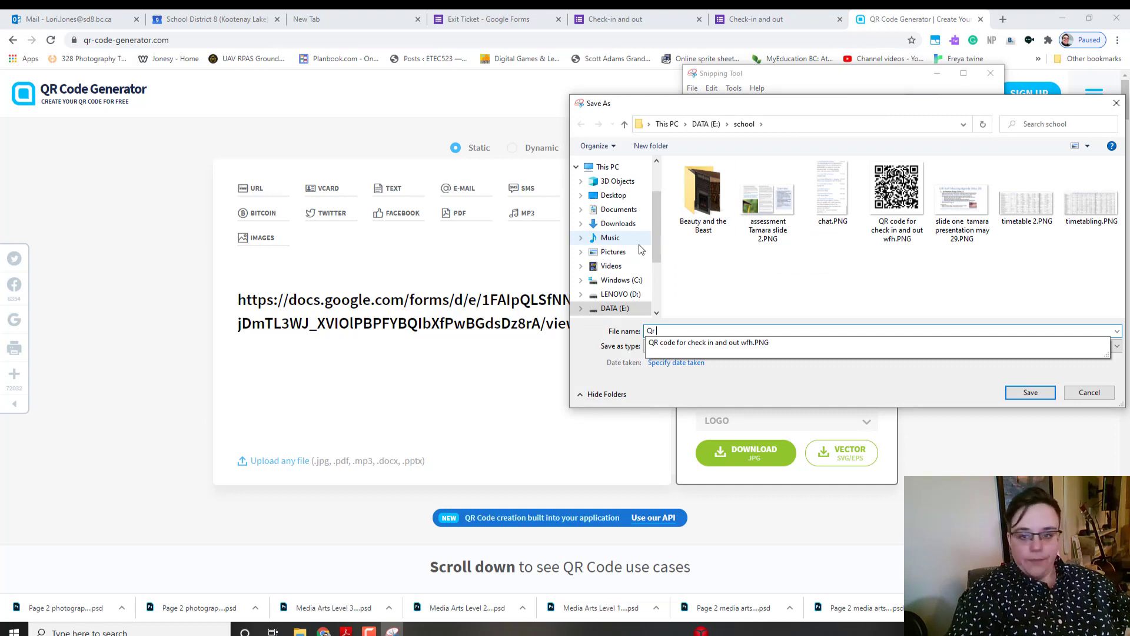
{"action": "type", "text": " code "}
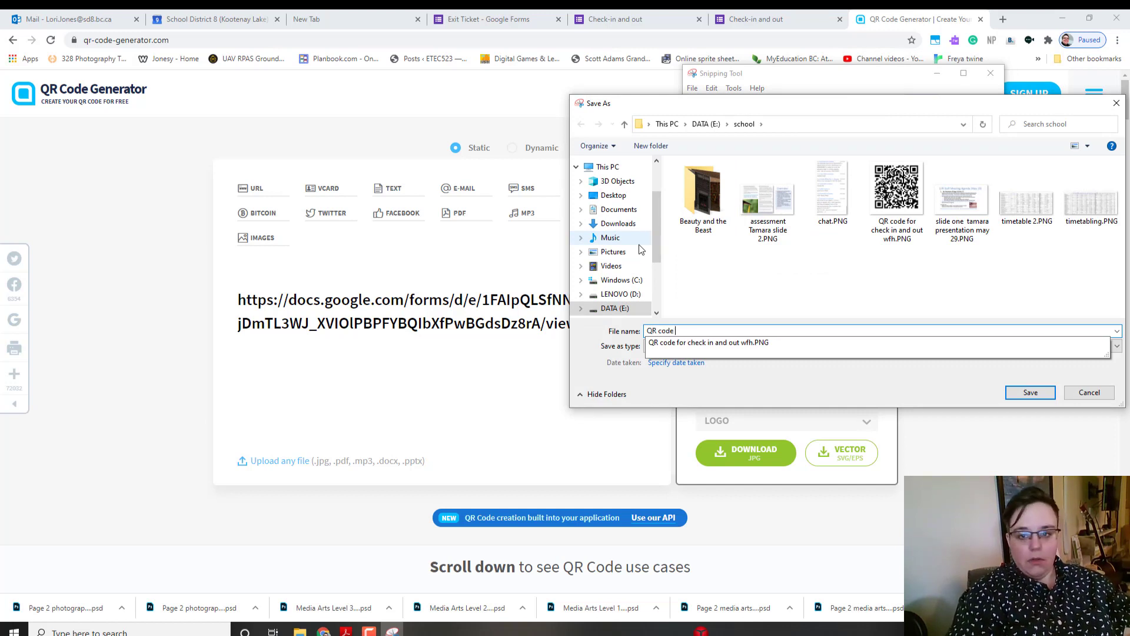
{"action": "type", "text": "for covid"}
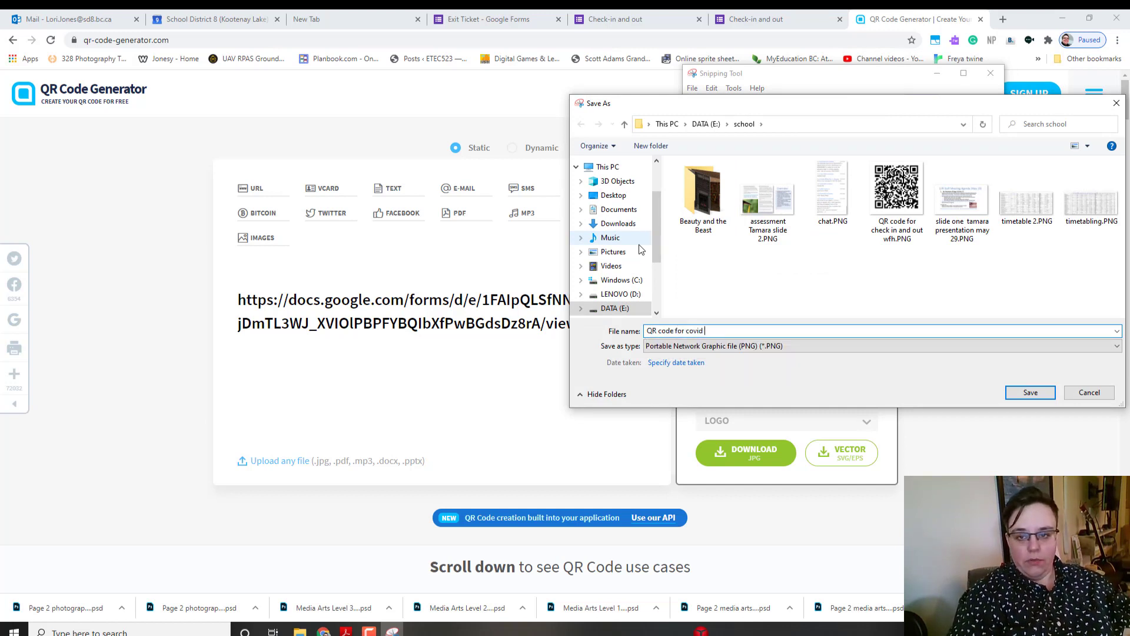
{"action": "type", "text": "check"}
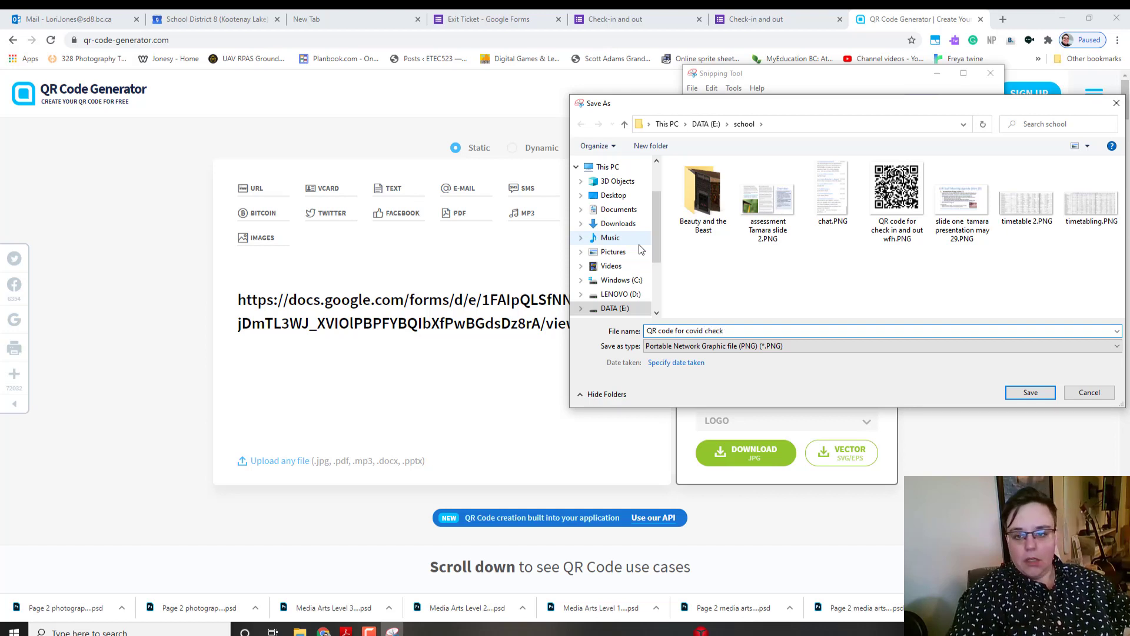
{"action": "type", "text": " in sample"}
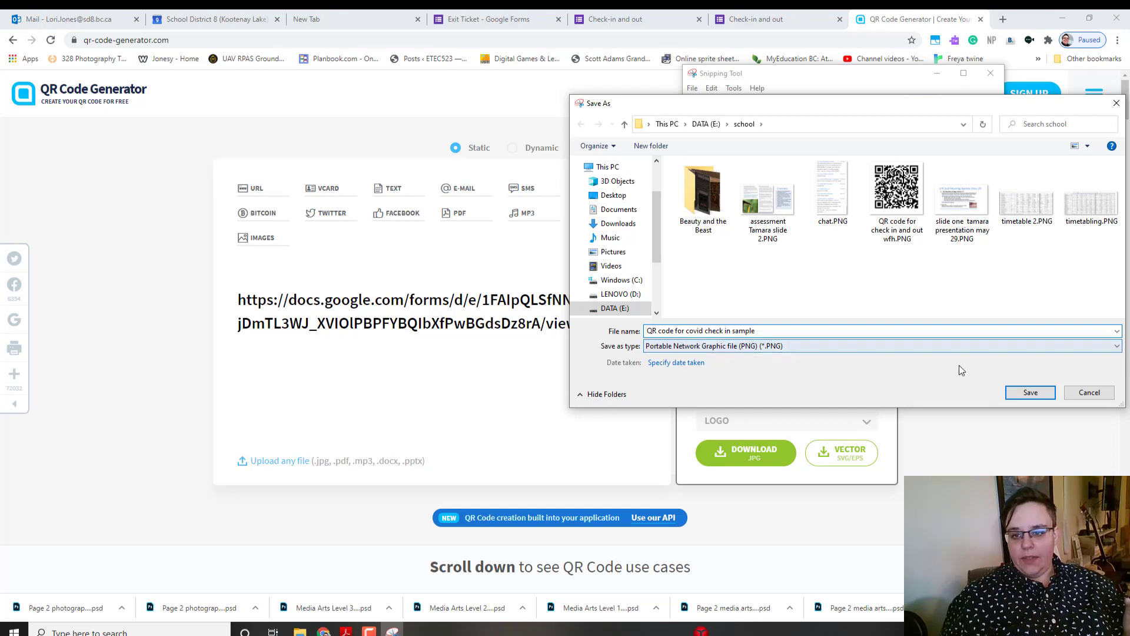
Save the QR code image as a PNG from the Save As dialog.
{"action": "left_click", "coordinate": [1030, 392]}
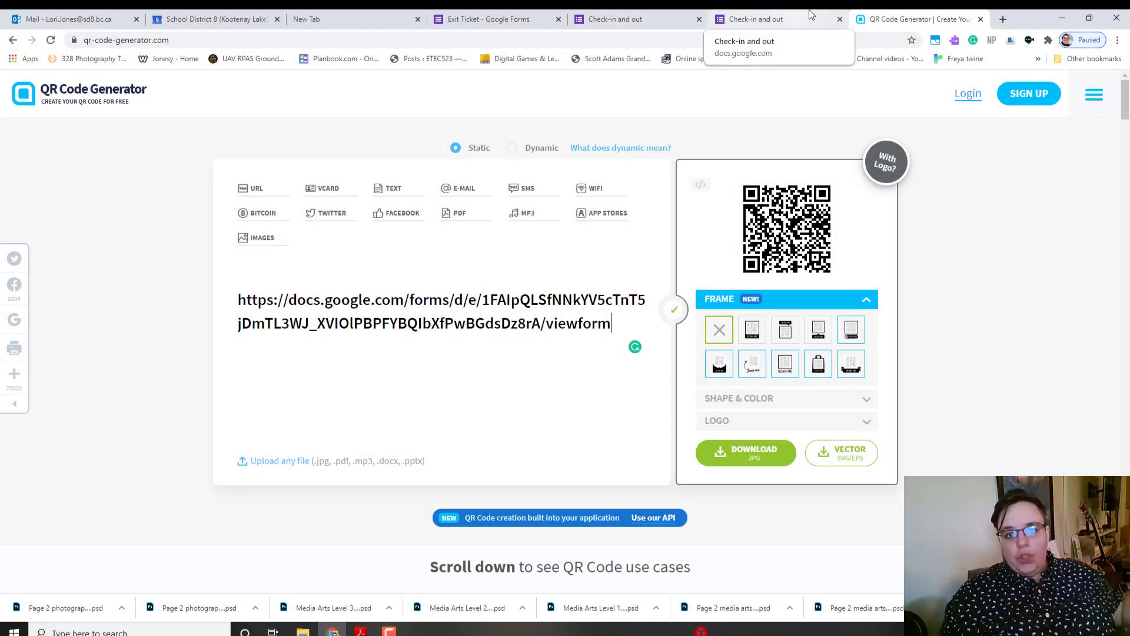
Return to the form editor and start linking a responses spreadsheet from the Responses view.
{"action": "left_click", "coordinate": [781, 19]}
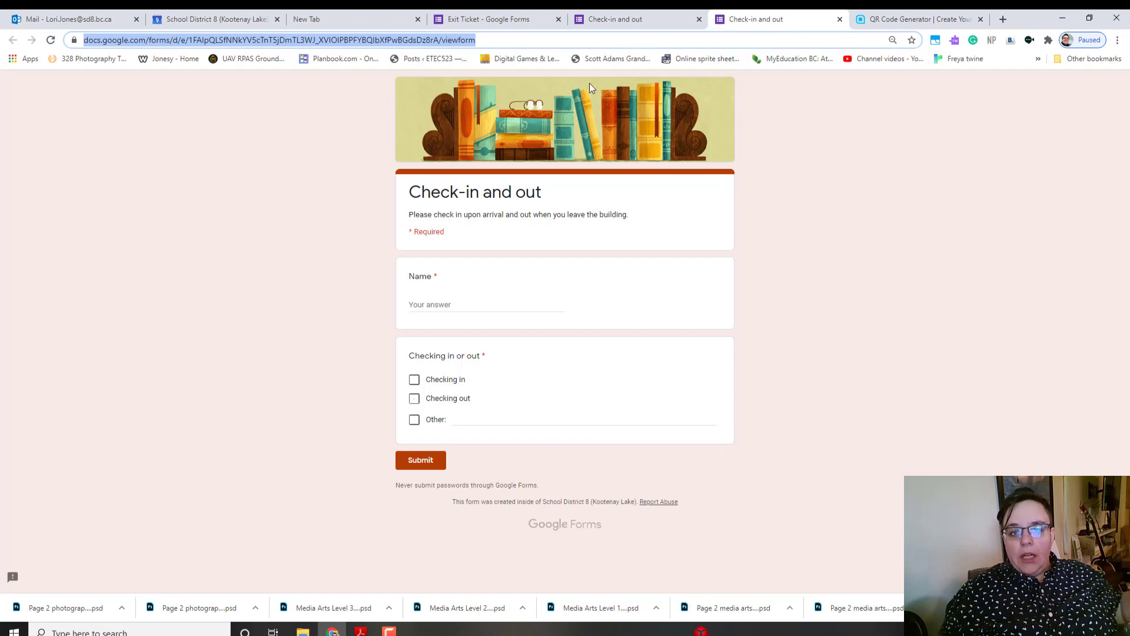
{"action": "left_click", "coordinate": [627, 20]}
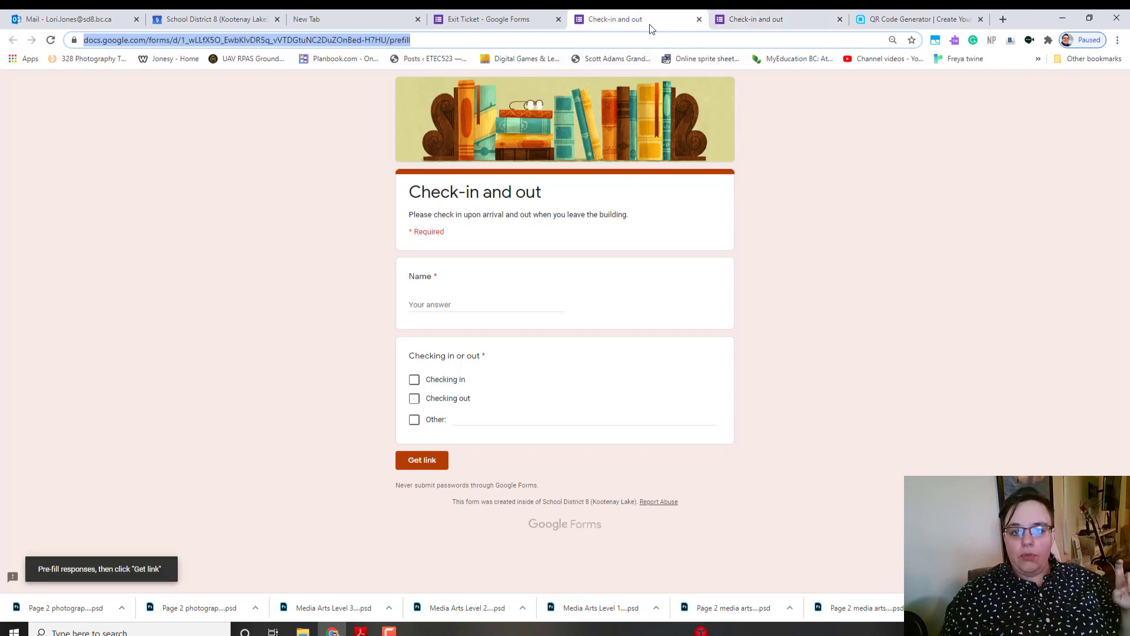
{"action": "left_click", "coordinate": [488, 20]}
{"action": "left_click", "coordinate": [578, 119]}
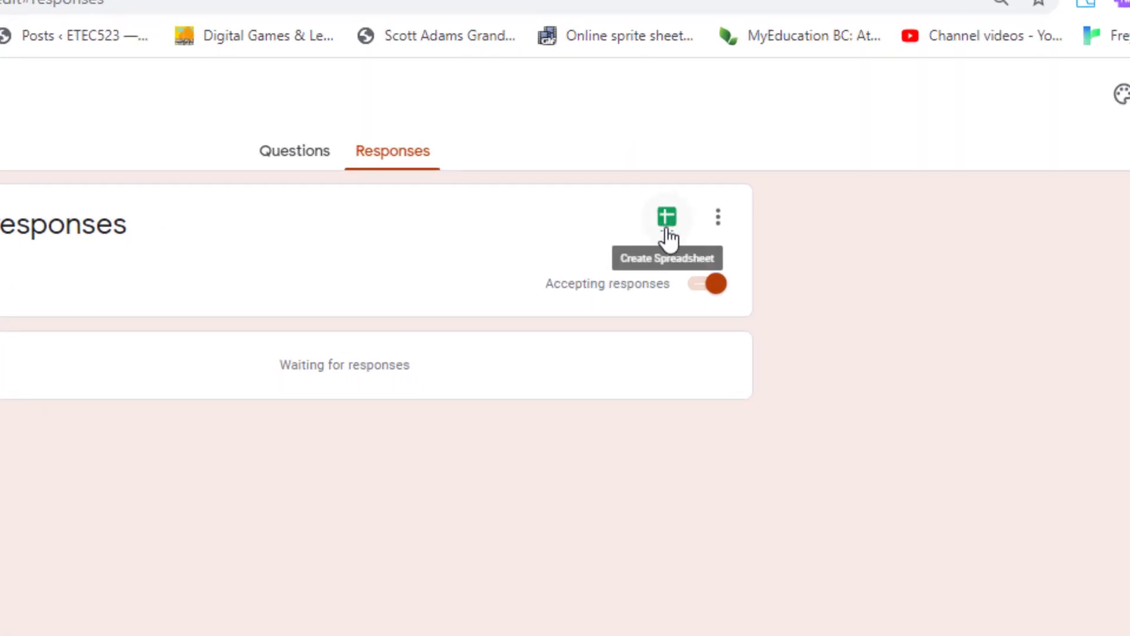
{"action": "left_click", "coordinate": [666, 218]}
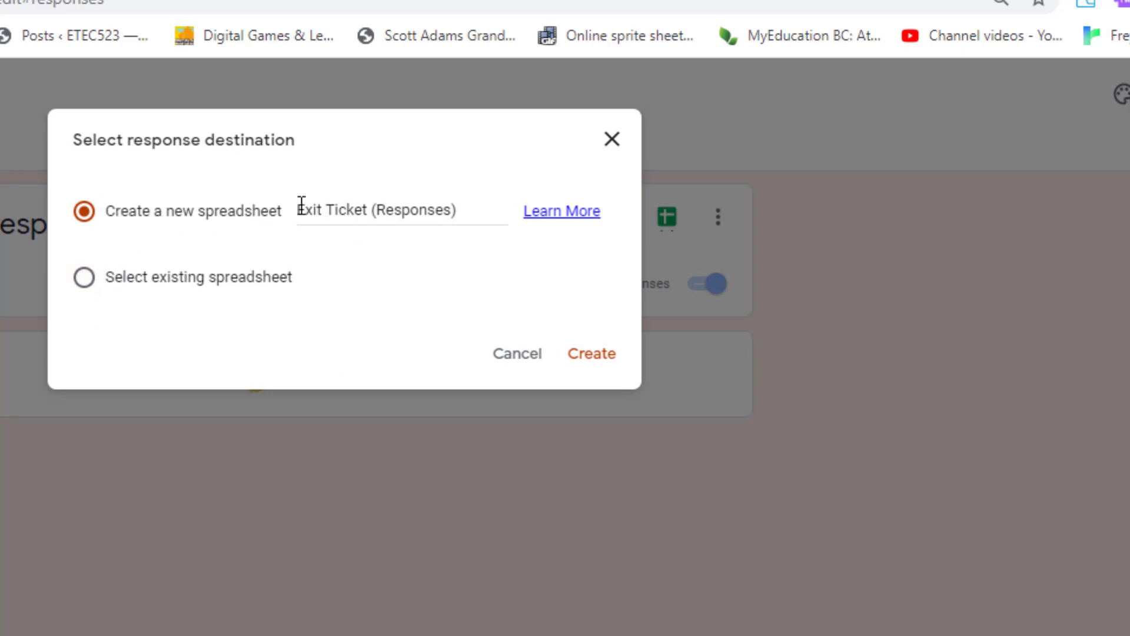
Name the new spreadsheet 'Covid Check in/out sample' and create it.
{"action": "left_click_drag", "start_coordinate": [299, 210], "coordinate": [483, 210]}
{"action": "key", "text": "BackSpace"}
{"action": "type", "text": "Covid Check in."}
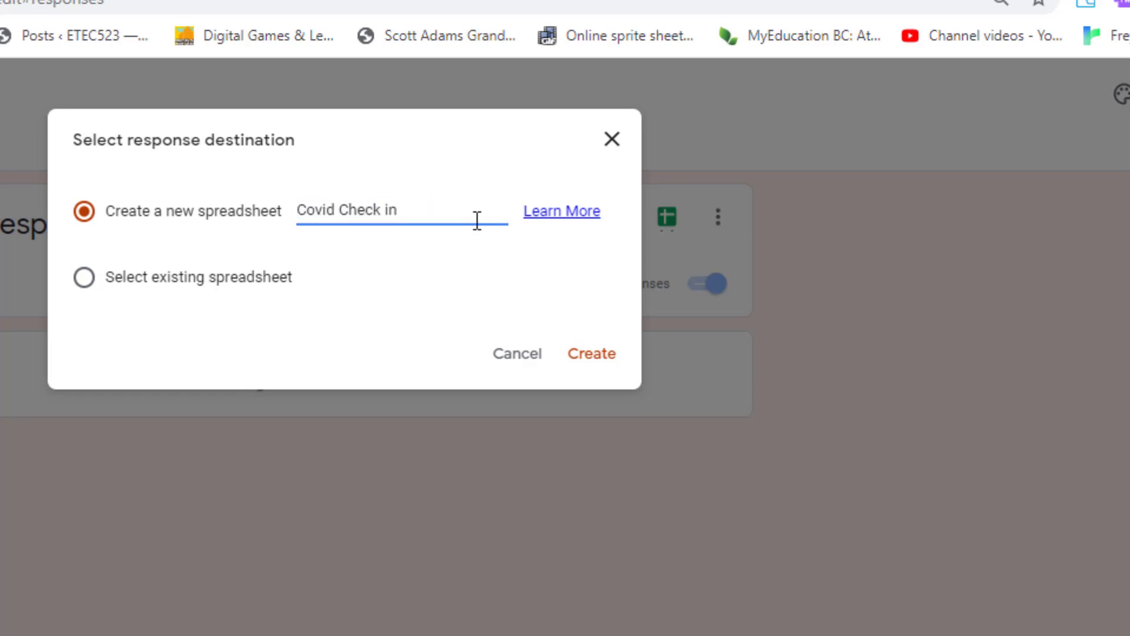
{"action": "key", "text": "BackSpace"}
{"action": "type", "text": "/out s"}
{"action": "type", "text": "maple"}
{"action": "left_click_drag", "start_coordinate": [452, 209], "coordinate": [461, 210]}
{"action": "key", "text": "BackSpace"}
{"action": "key", "text": "BackSpace"}
{"action": "type", "text": "ample"}
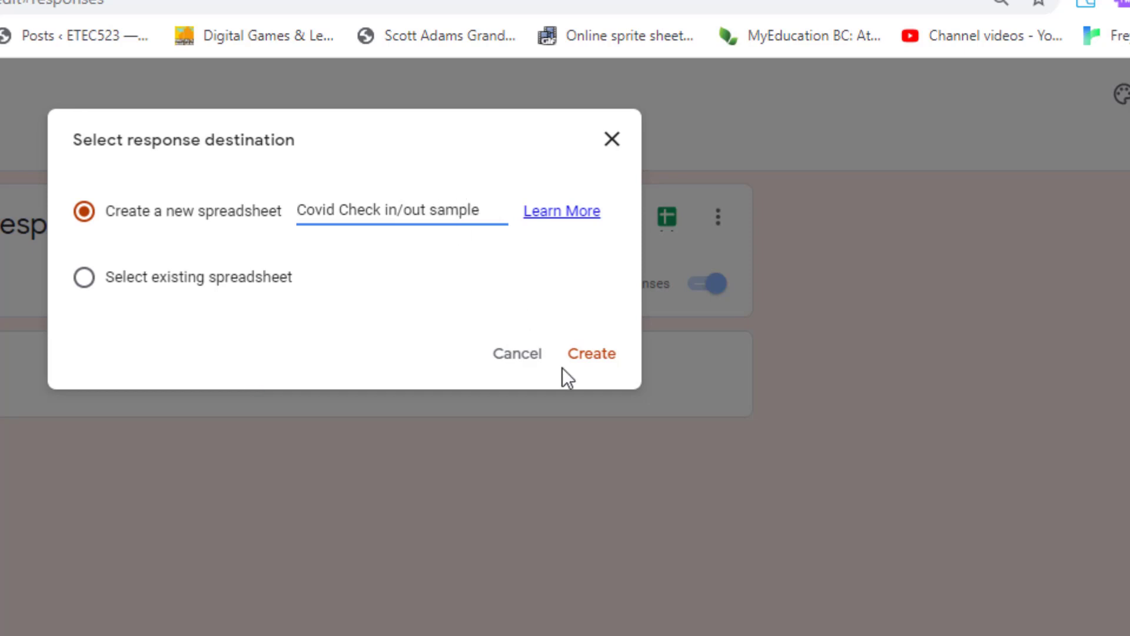
{"action": "left_click", "coordinate": [591, 353]}
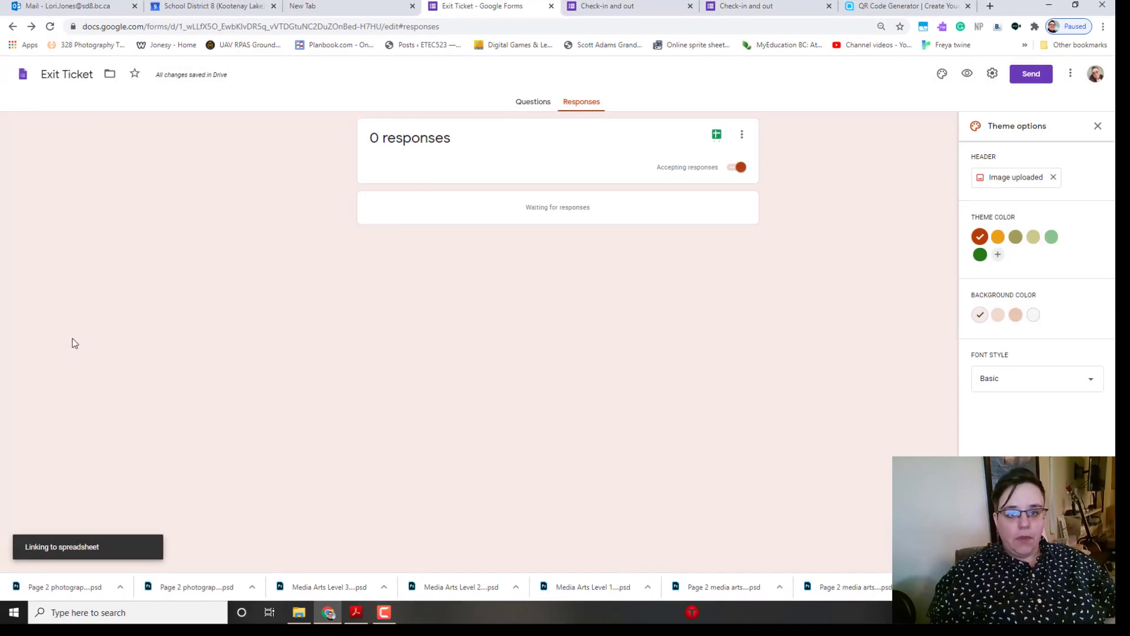